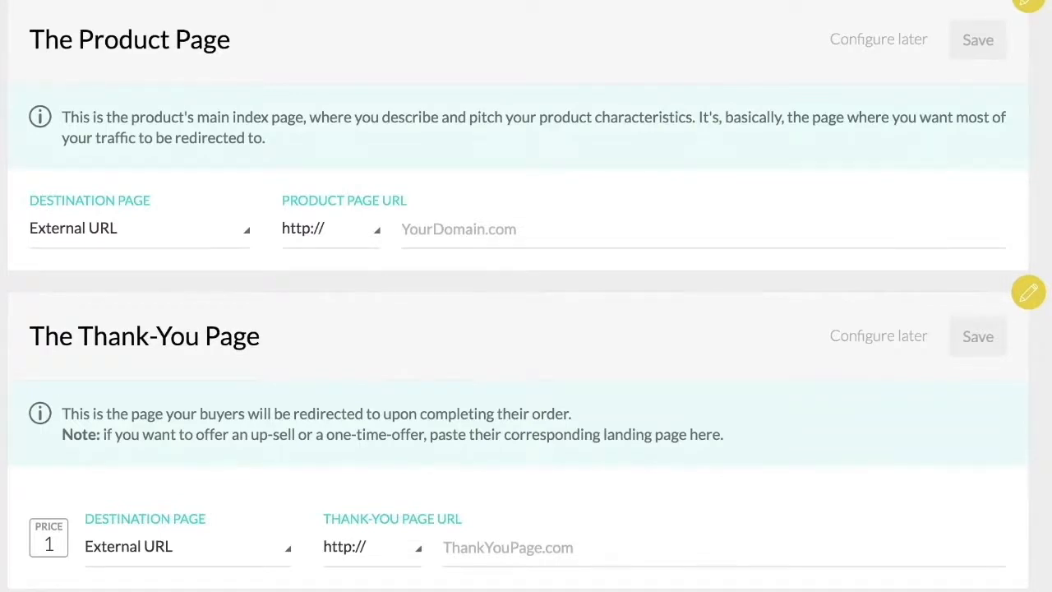
Step: Set the product page destination to the Kartra page Upgrade to Diamond under No category in particular, and save it
click(133, 244)
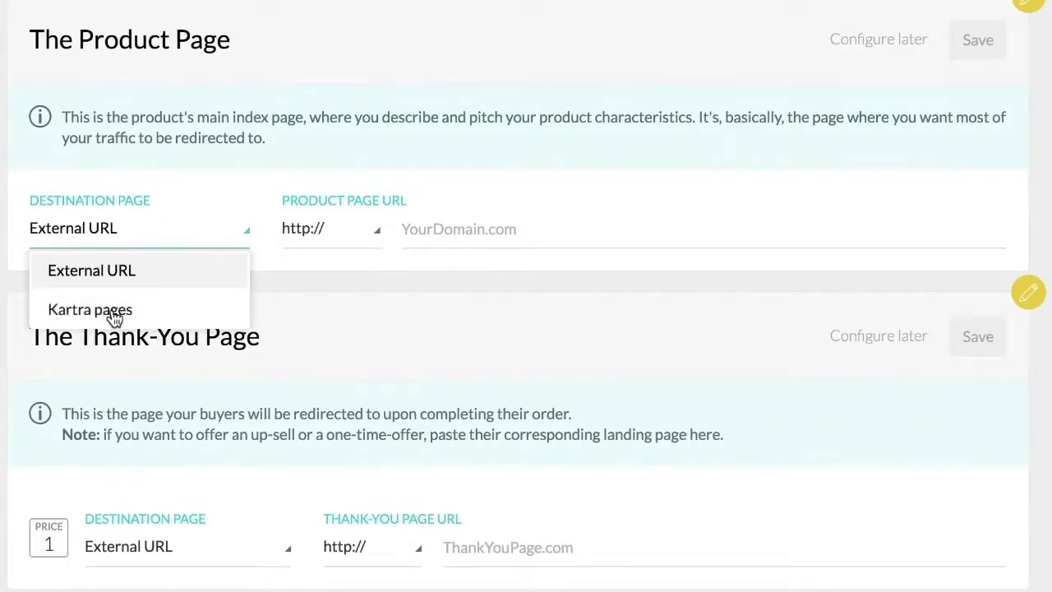
click(118, 313)
click(395, 244)
click(370, 348)
click(458, 234)
scroll(354, 427, down, 1)
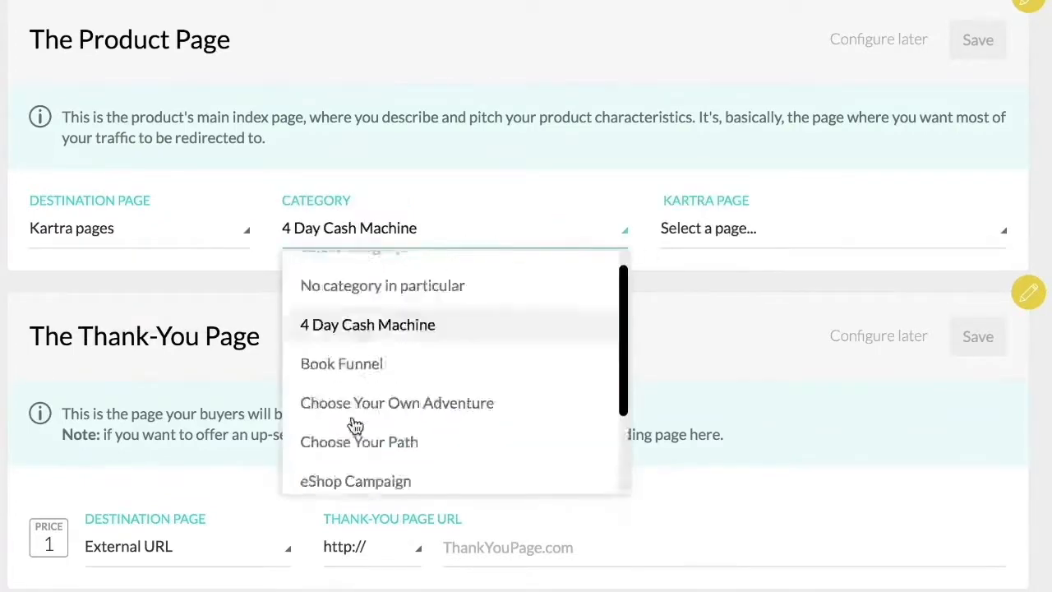
click(374, 288)
click(732, 235)
scroll(732, 368, down, 4)
click(744, 448)
click(975, 40)
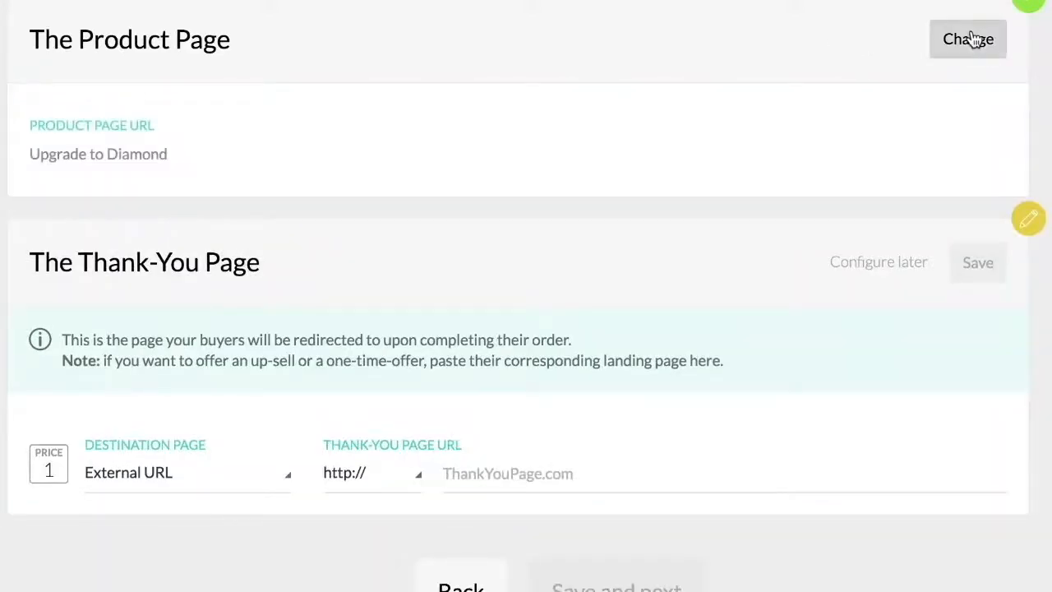
Step: Set the thank-you page destination to the Kartra page Thank you under No category in particular, and save it
click(153, 484)
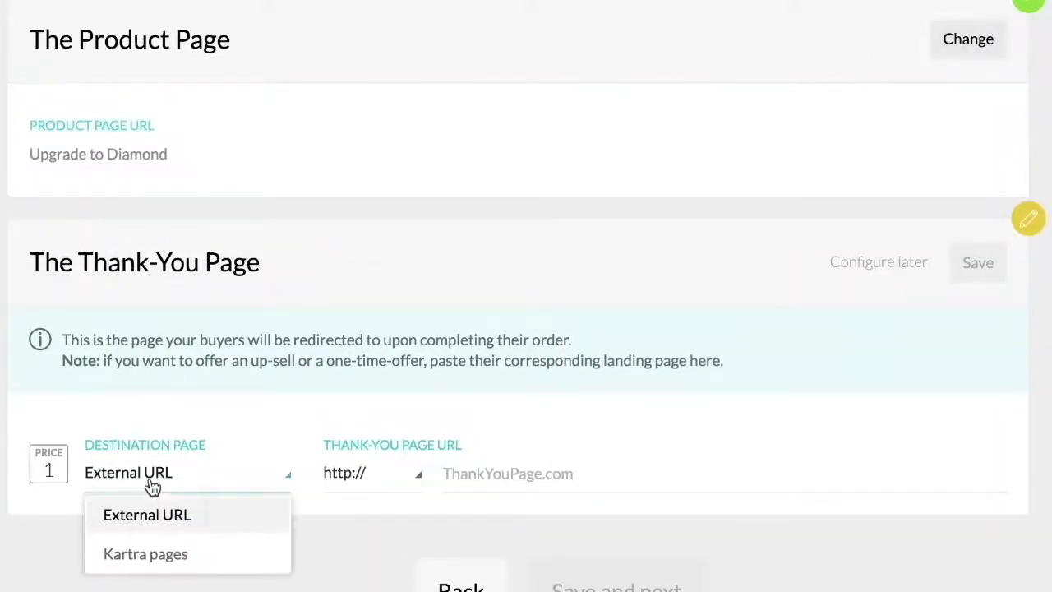
click(154, 557)
click(413, 477)
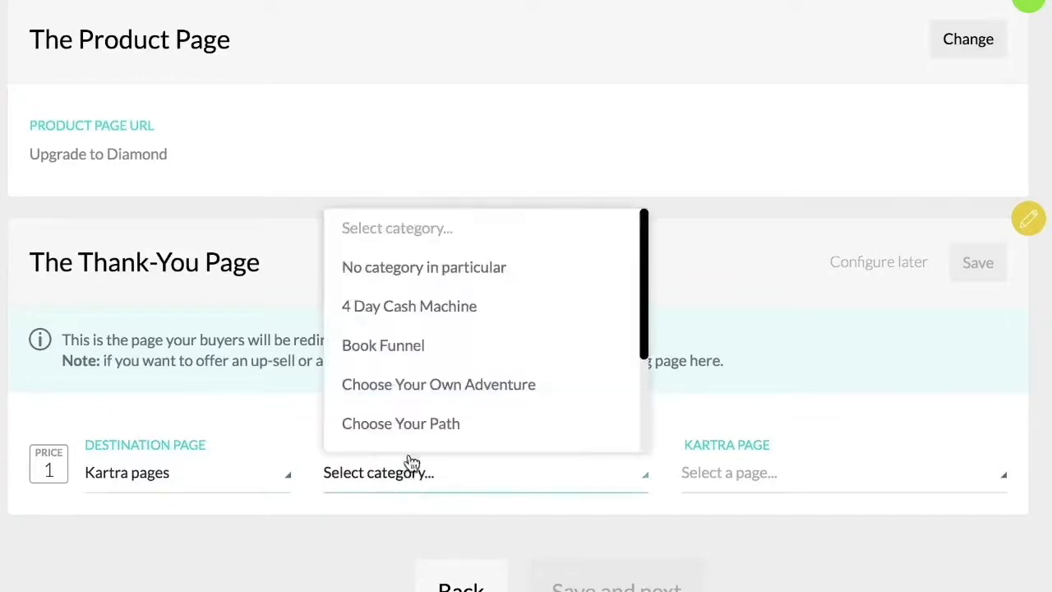
click(520, 274)
click(750, 474)
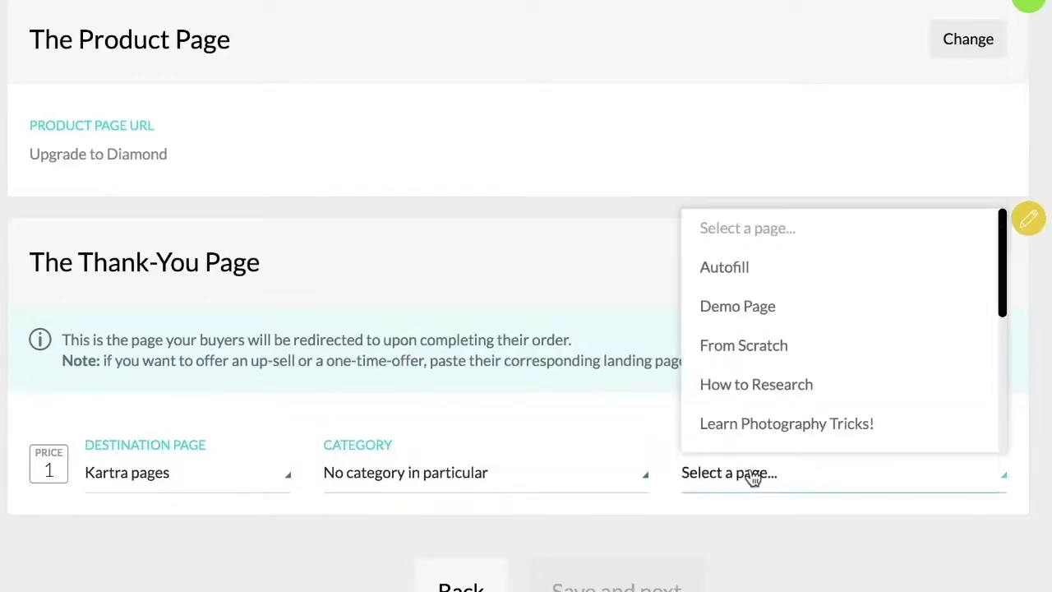
scroll(764, 426, down, 5)
click(849, 285)
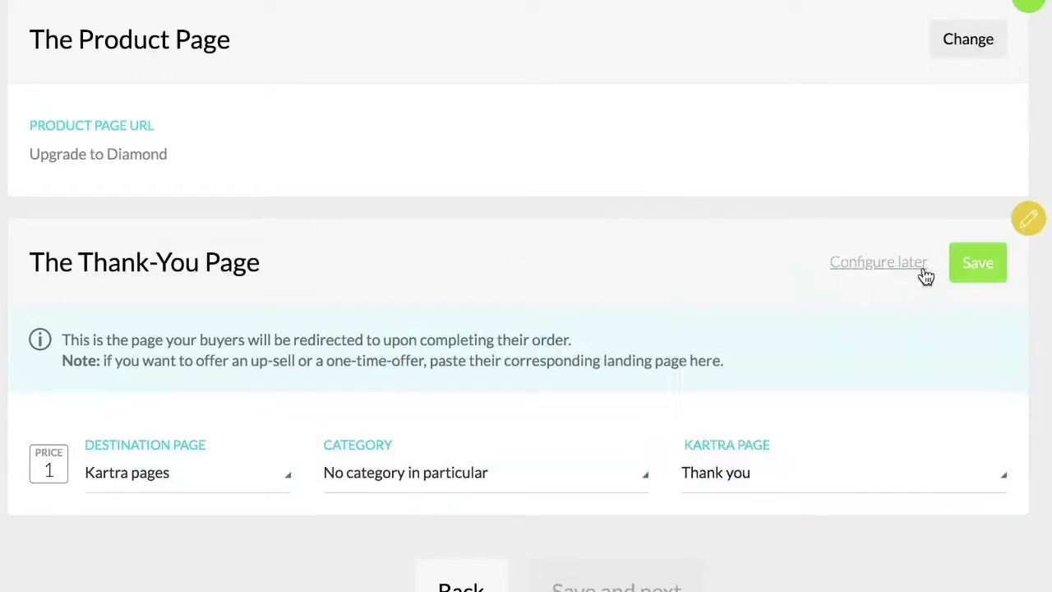
click(971, 261)
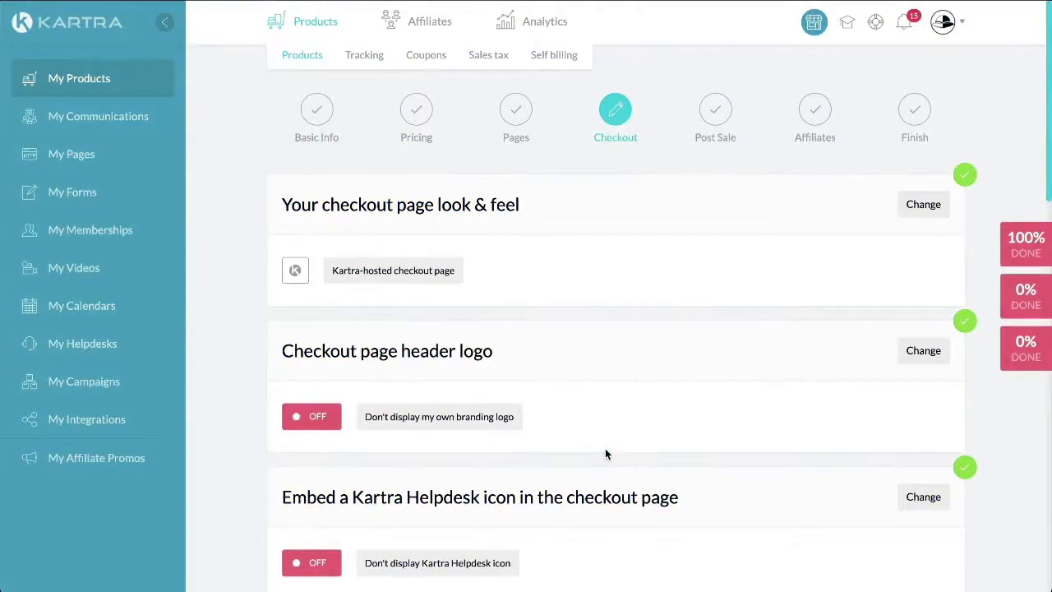
Step: Open the checkout page look and feel settings and preview the Grey & Cyan template for the Kartra-hosted checkout page
click(912, 210)
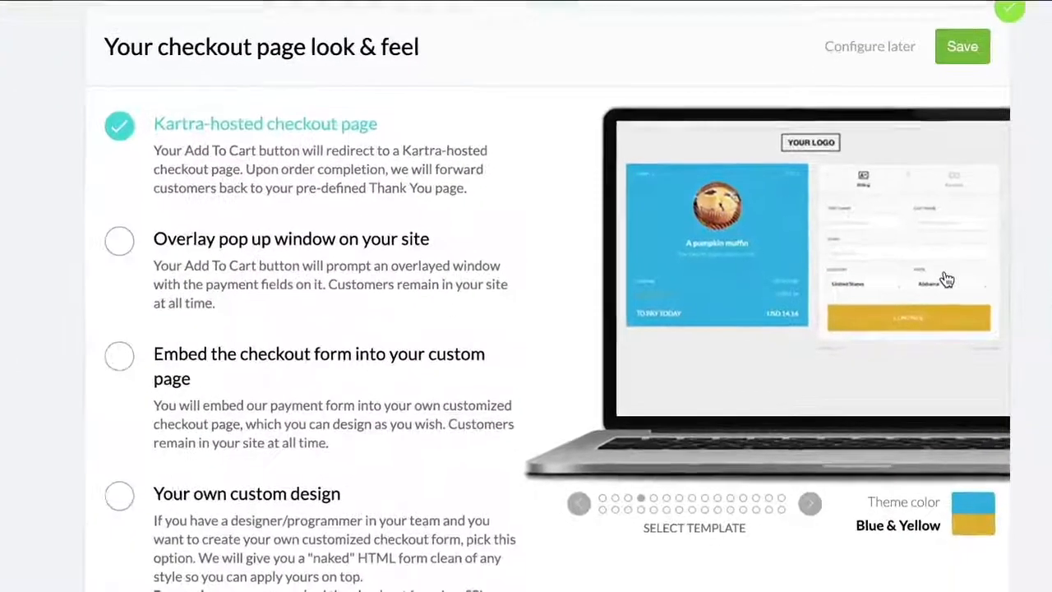
mouse_move(947, 280)
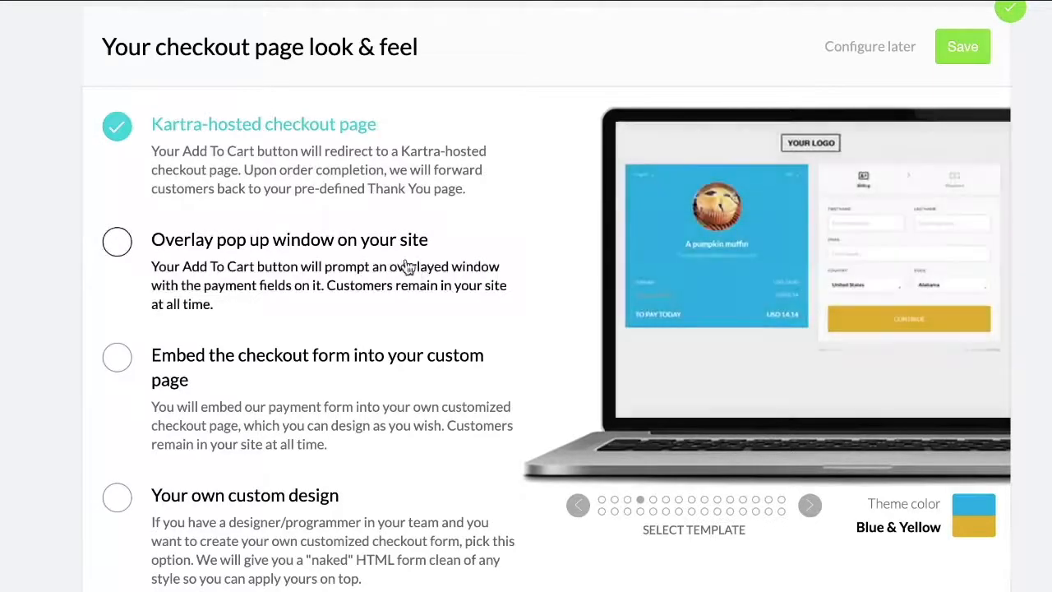
click(810, 504)
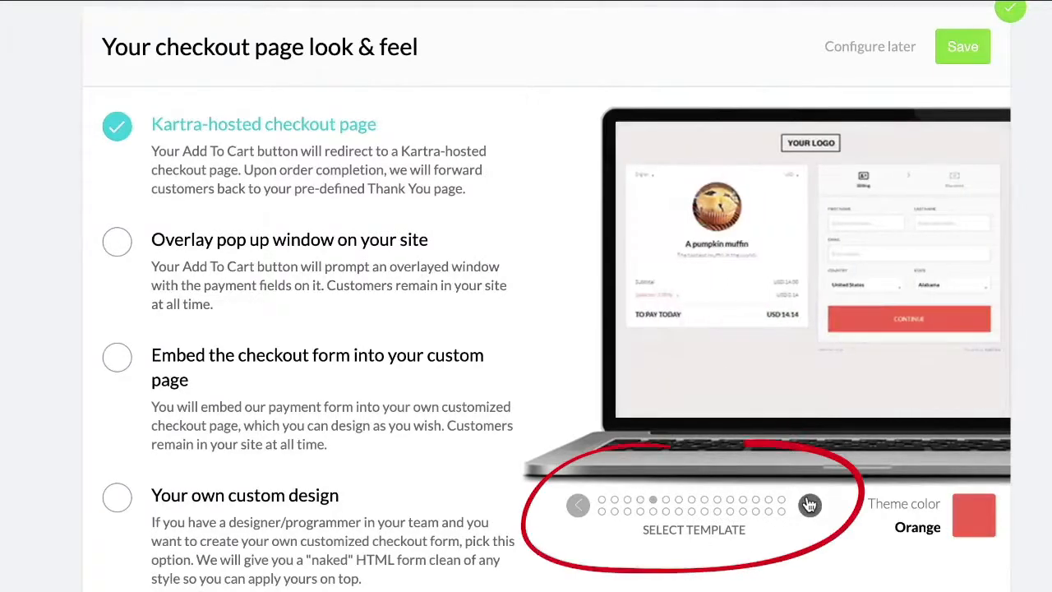
click(810, 505)
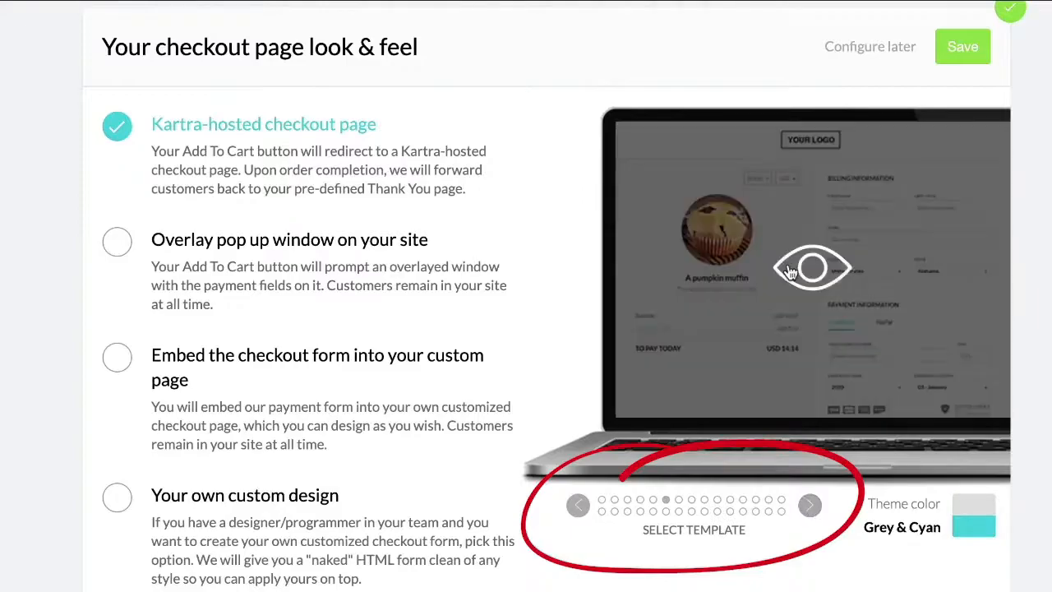
click(788, 264)
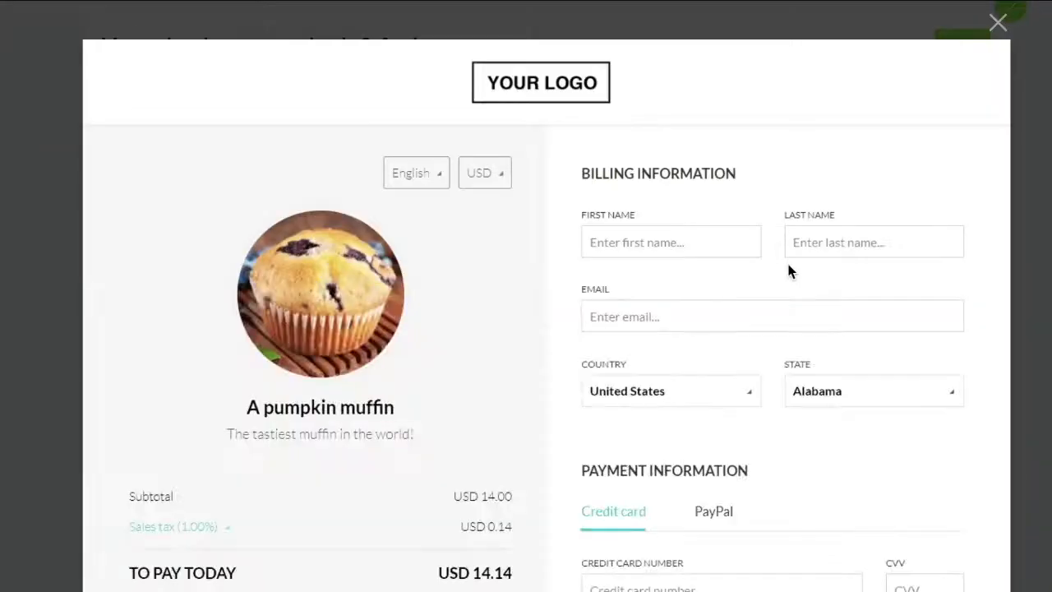
click(997, 25)
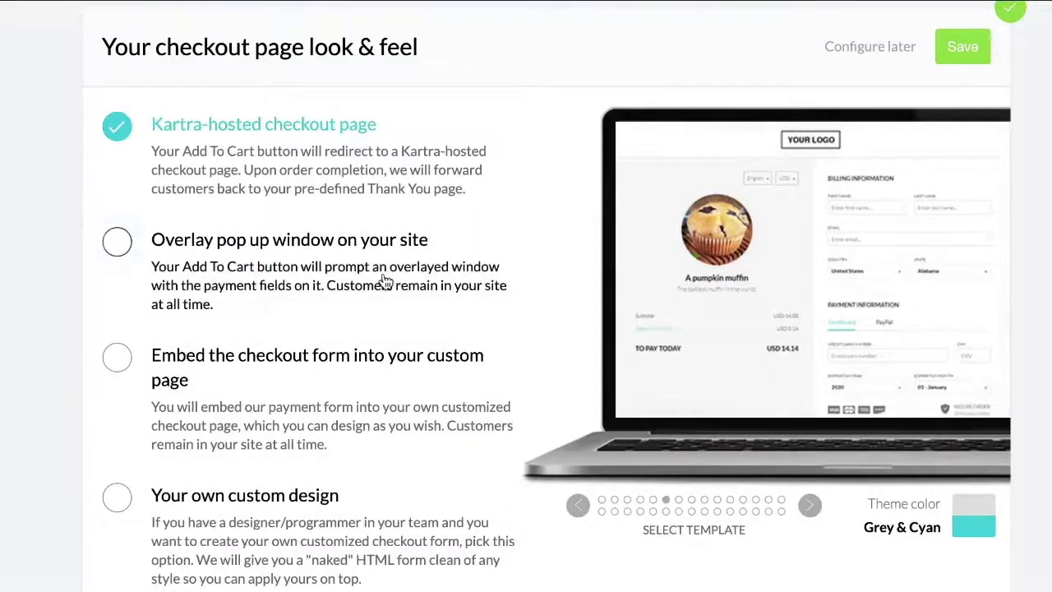
Step: Try the overlay pop-up checkout option, and the embedded checkout form option with the Two-step checkout flow
click(380, 279)
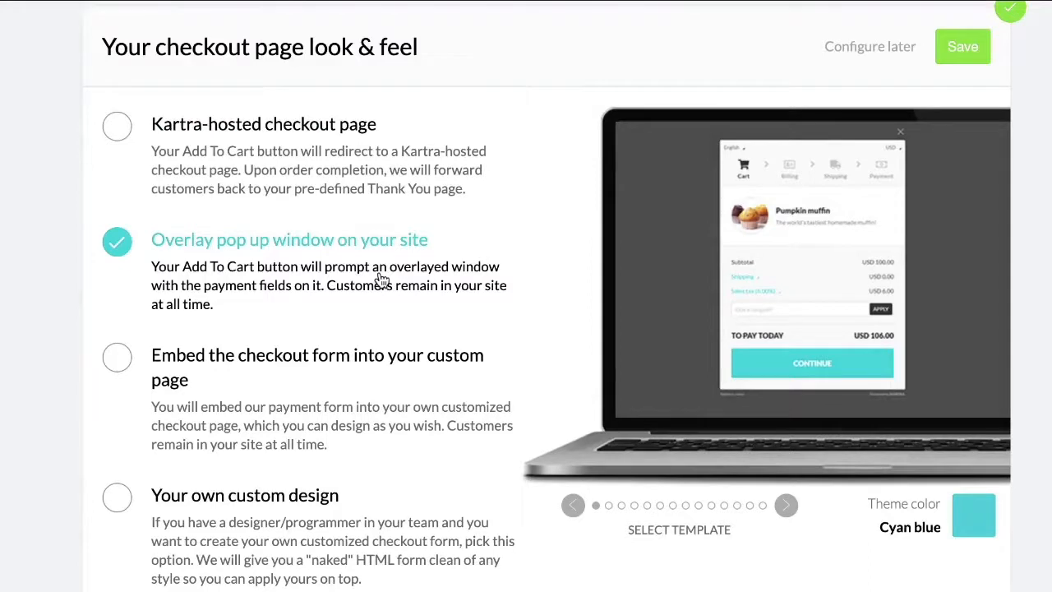
click(349, 383)
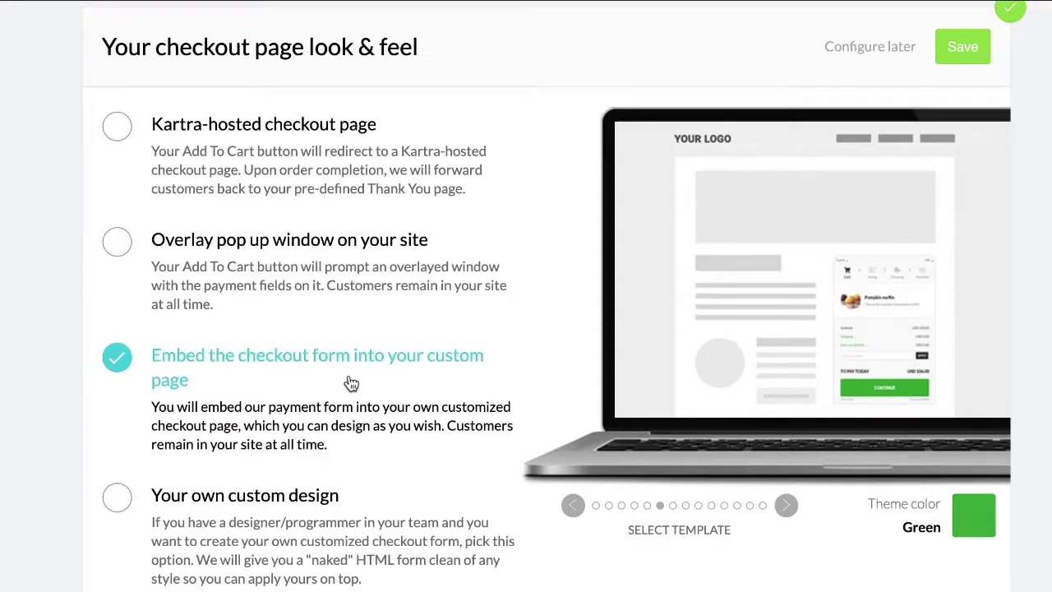
scroll(351, 383, down, 5)
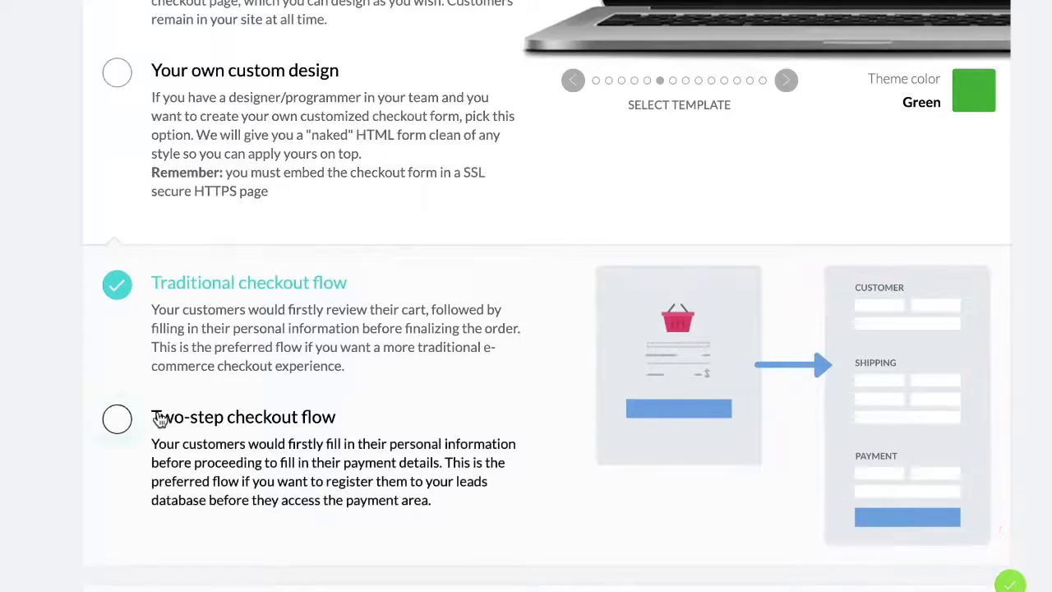
click(127, 419)
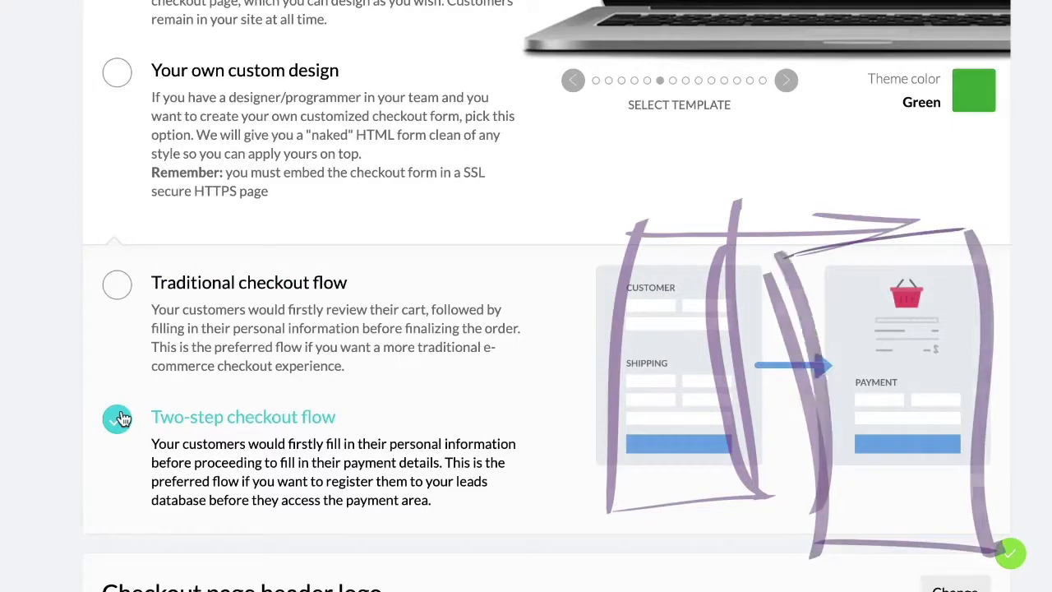
Step: Choose Your own custom design as the checkout page look and feel
click(117, 73)
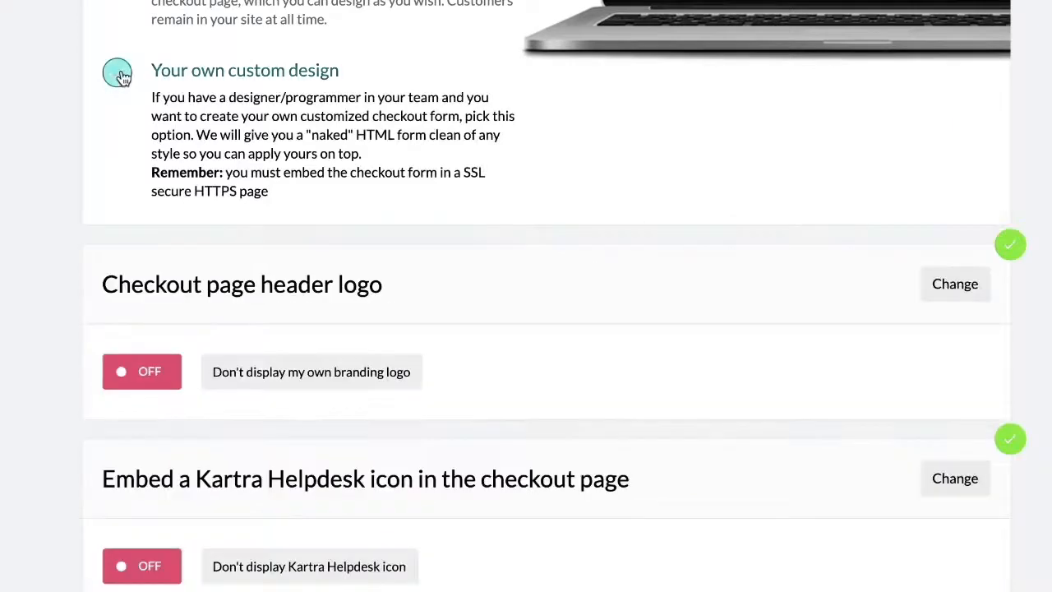
scroll(123, 77, up, 3)
scroll(123, 77, up, 1)
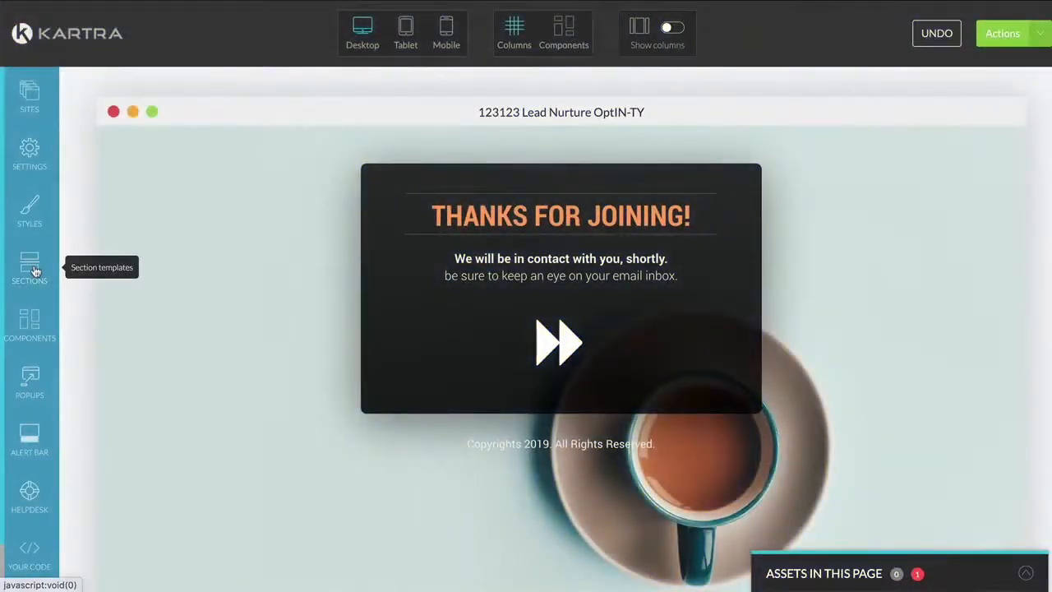
Step: In the page builder, insert a checkout form section with product details above the thank-you content
click(30, 267)
click(170, 399)
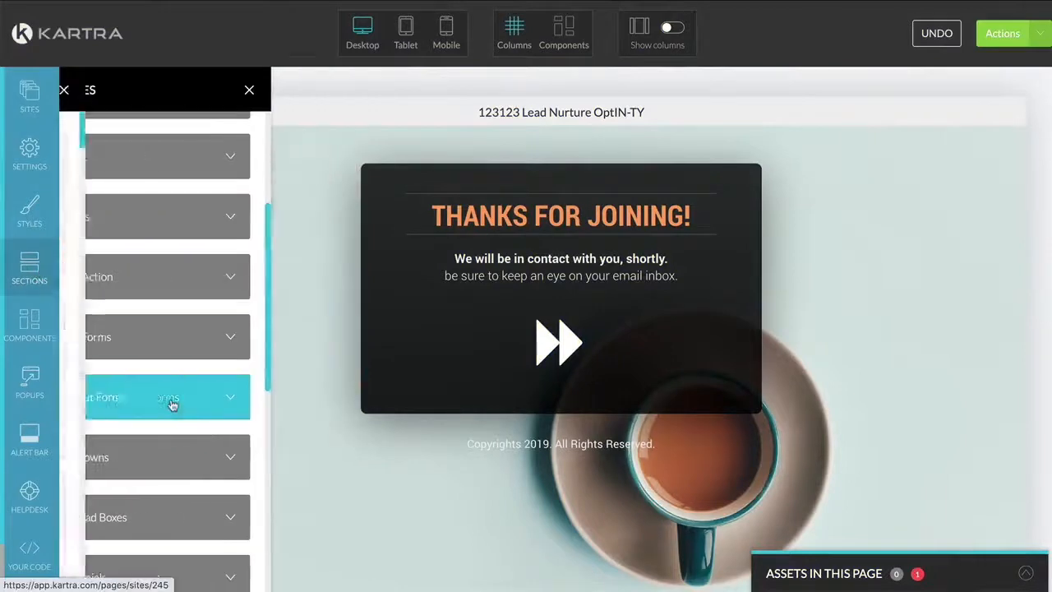
drag(131, 373, 508, 181)
click(335, 90)
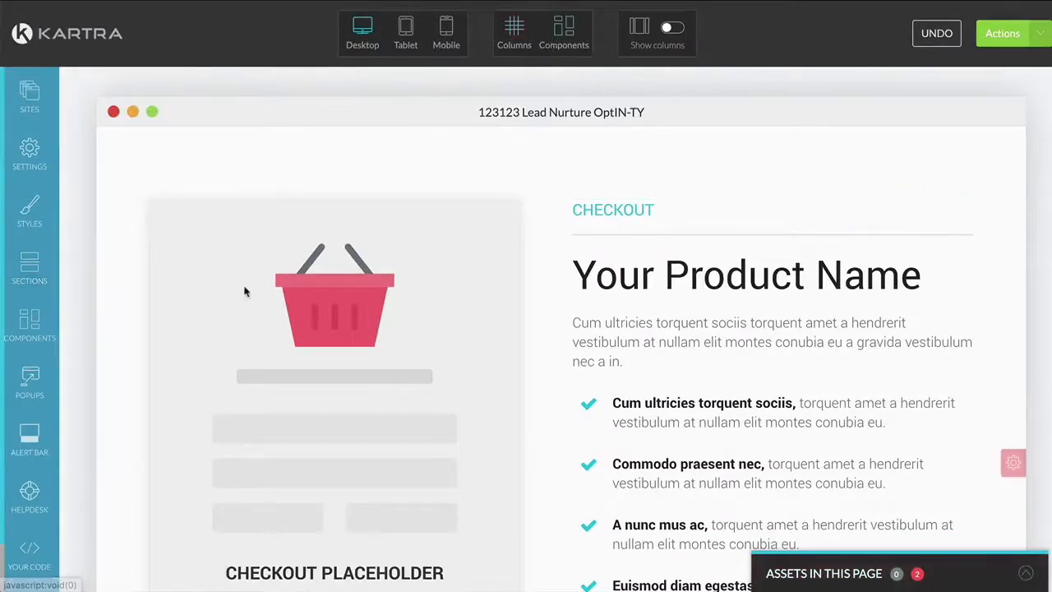
Step: Set the checkout placeholder's product funnel to How to Research Membership and open its product choices
mouse_move(222, 258)
click(190, 189)
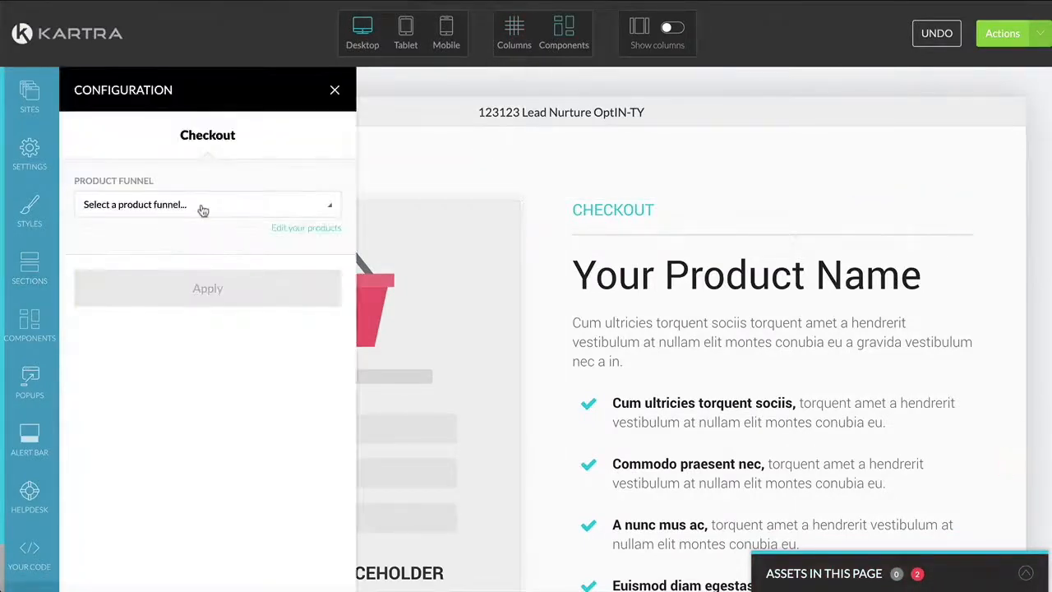
click(200, 207)
click(178, 312)
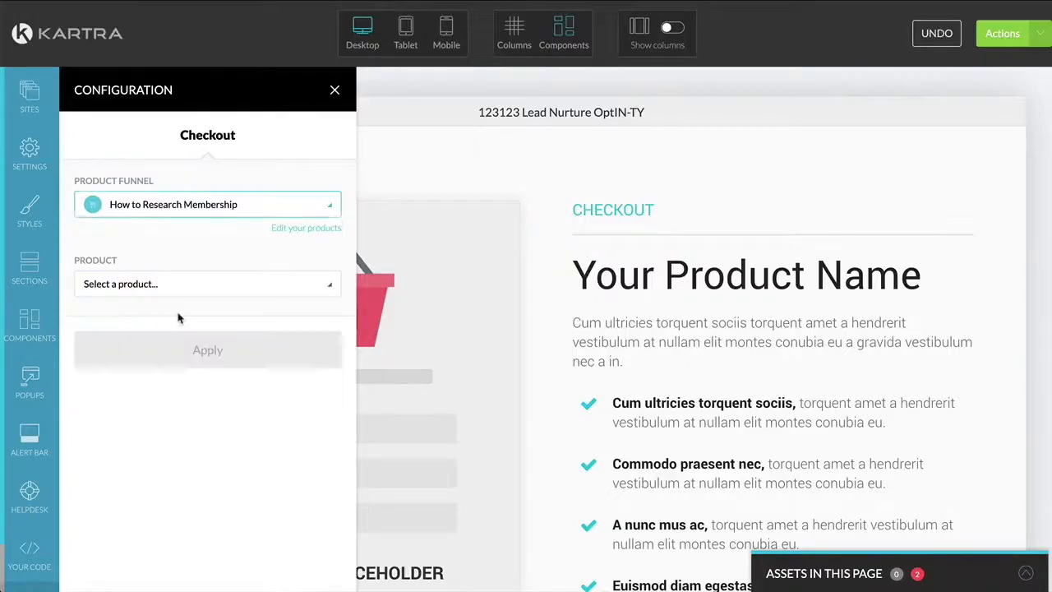
click(181, 283)
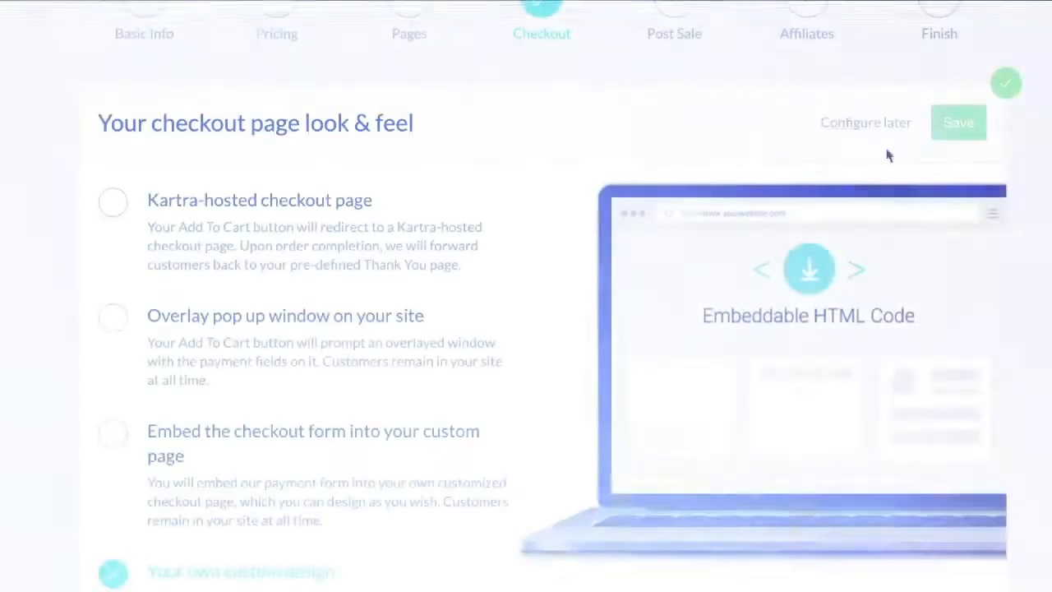
Step: Save the custom design as the product's checkout look and feel, and open the checkout form fields for editing
click(938, 128)
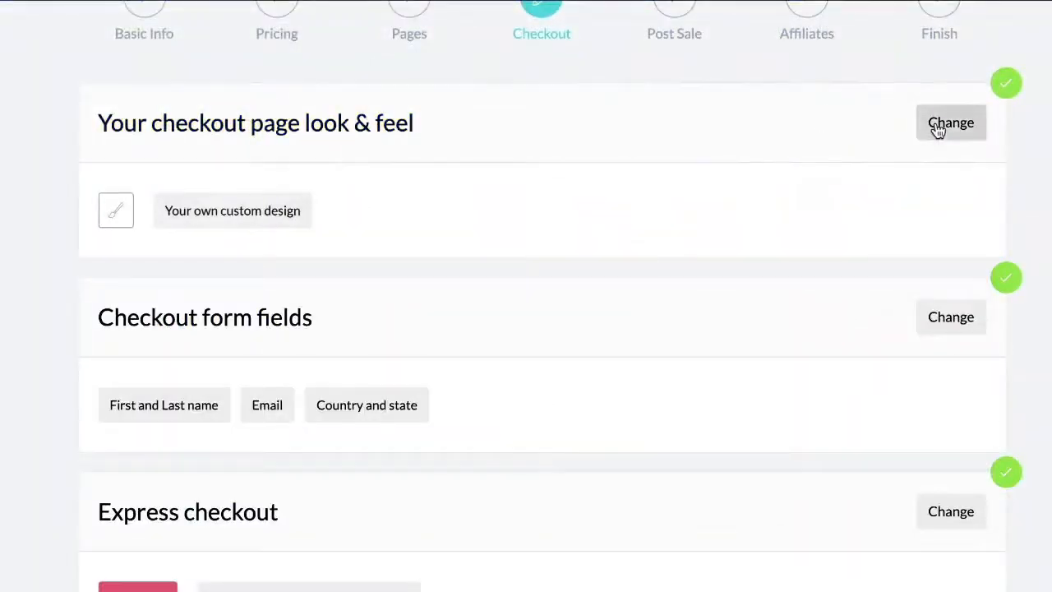
click(952, 321)
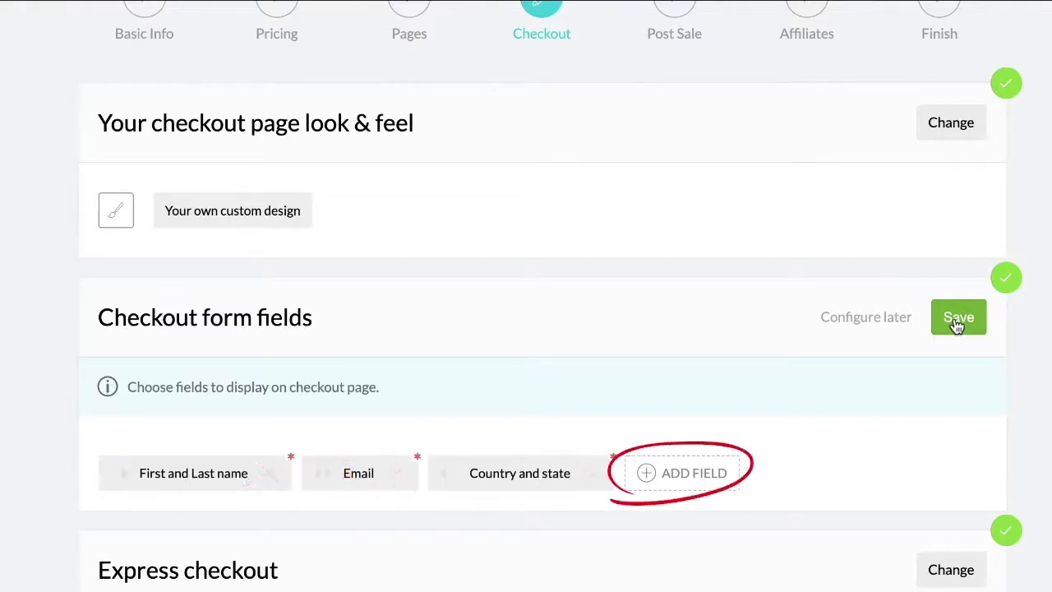
Step: Examine the existing fields and custom field types available for the checkout form, and close the dialog without adding any
click(687, 477)
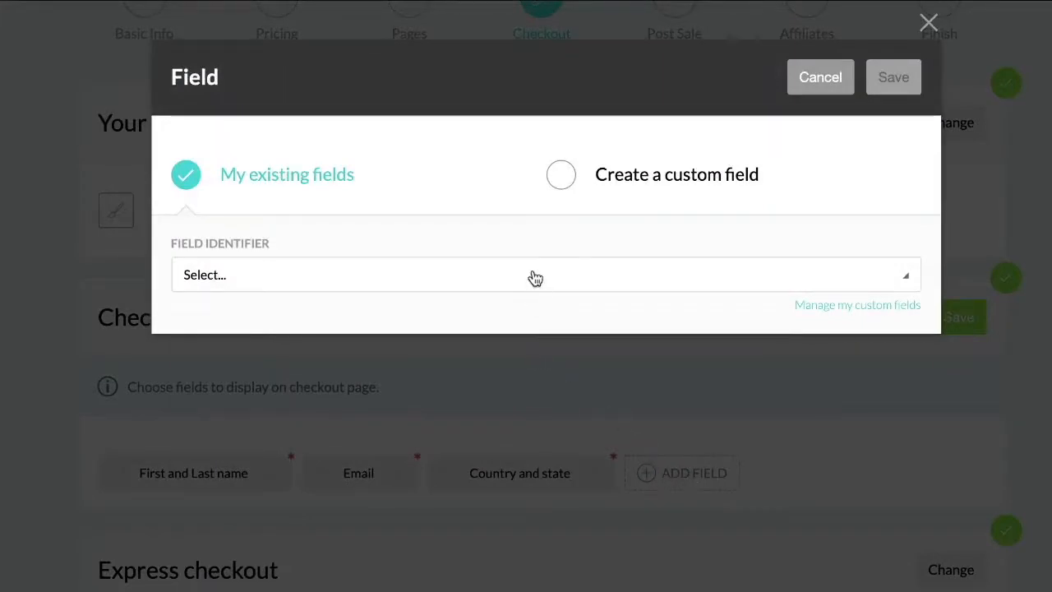
click(534, 279)
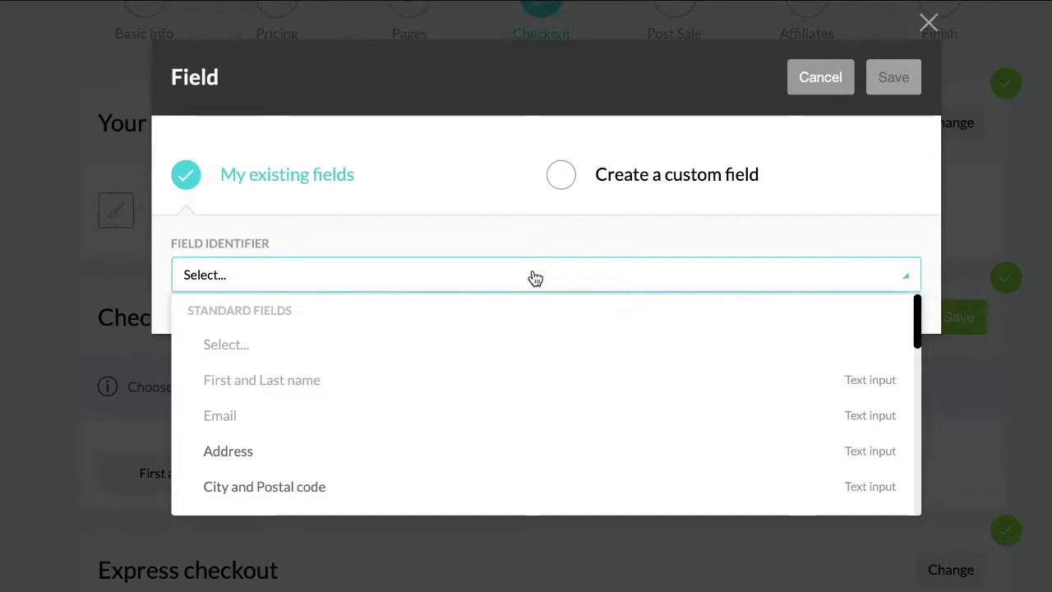
scroll(540, 419, down, 6)
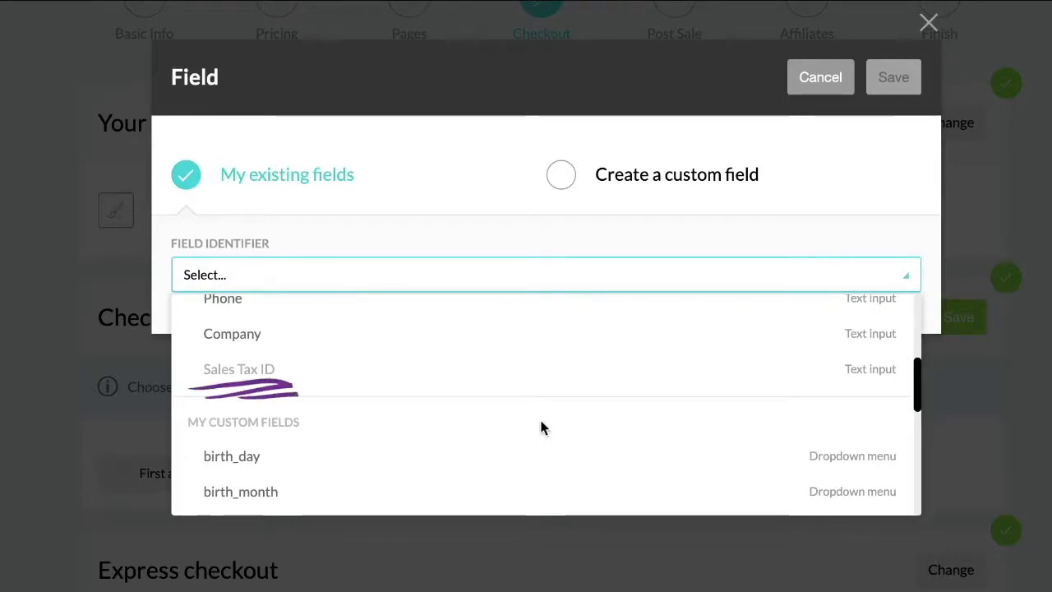
scroll(541, 426, up, 5)
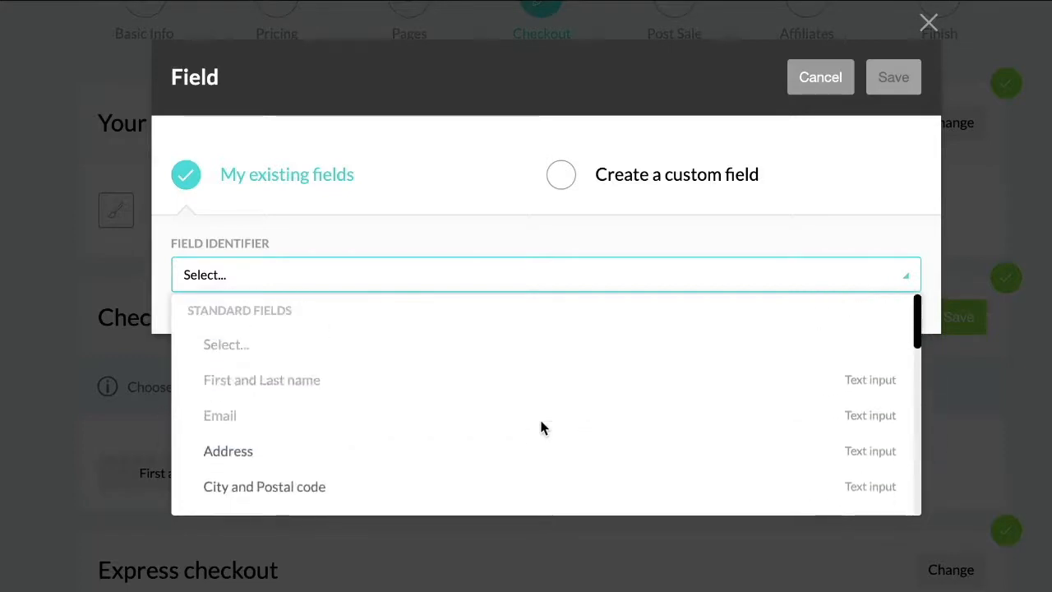
click(557, 180)
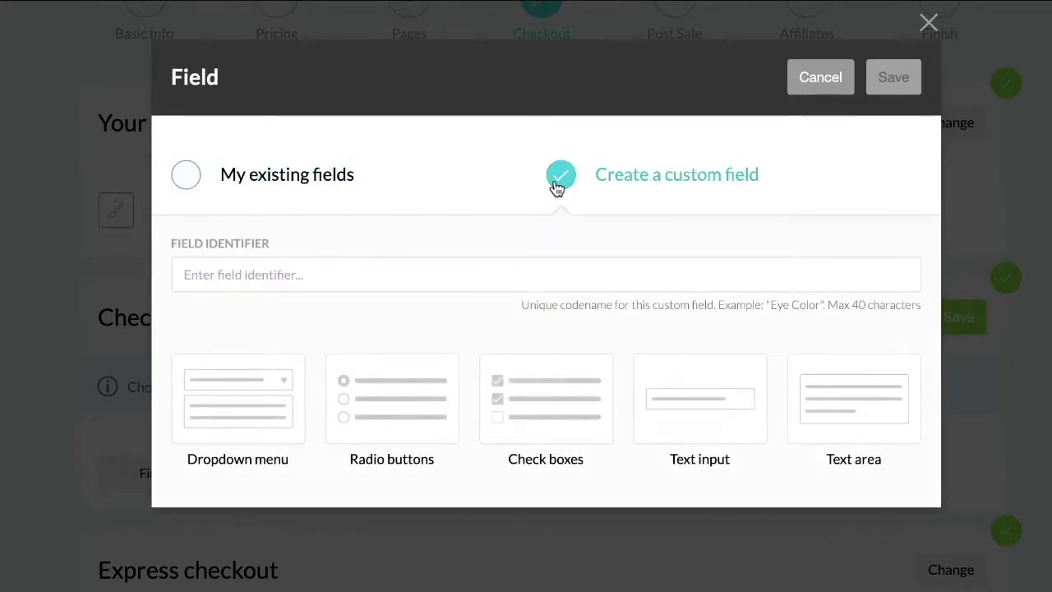
click(834, 91)
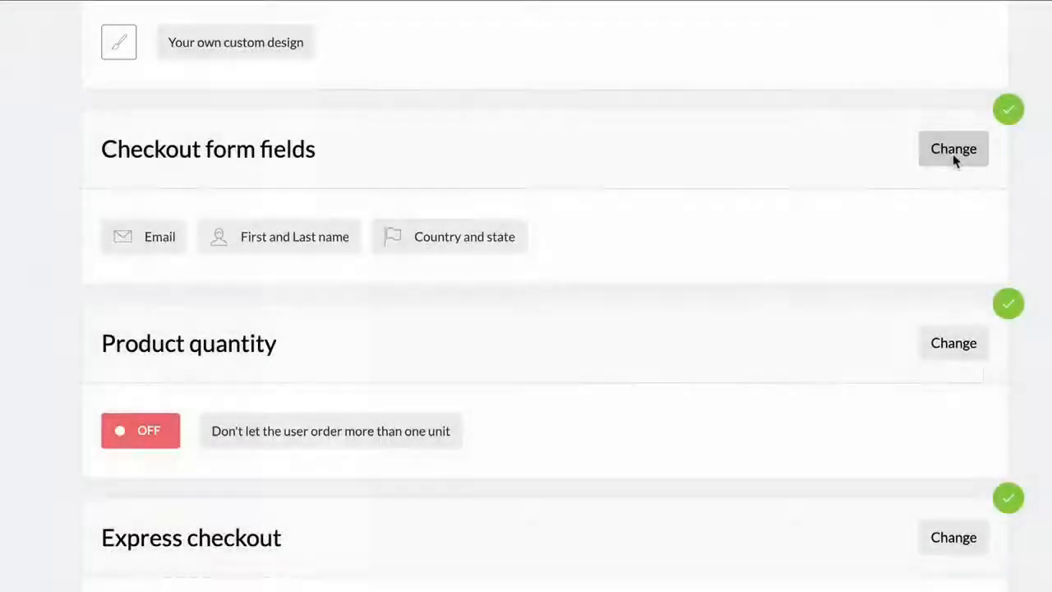
Step: Check the multiple-unit ordering option, then save the product quantity setting as not sold in quantities
scroll(953, 156, down, 3)
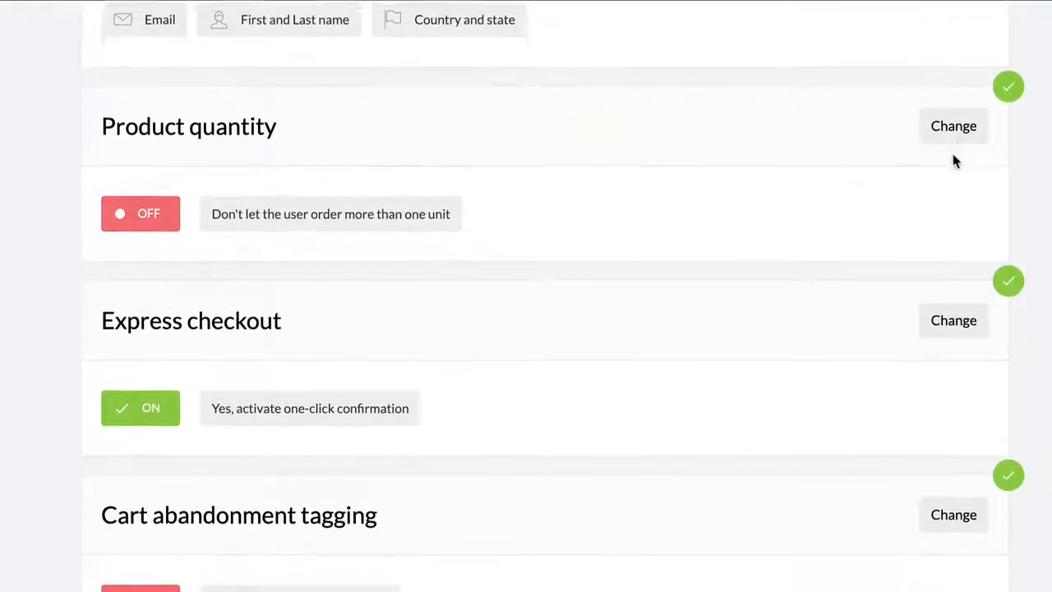
click(959, 69)
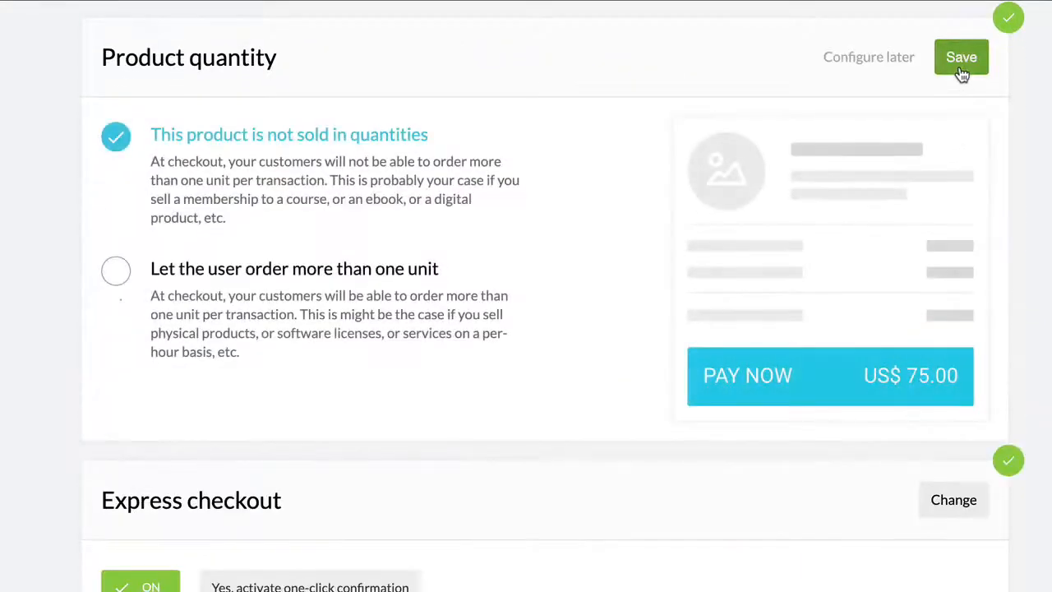
click(422, 321)
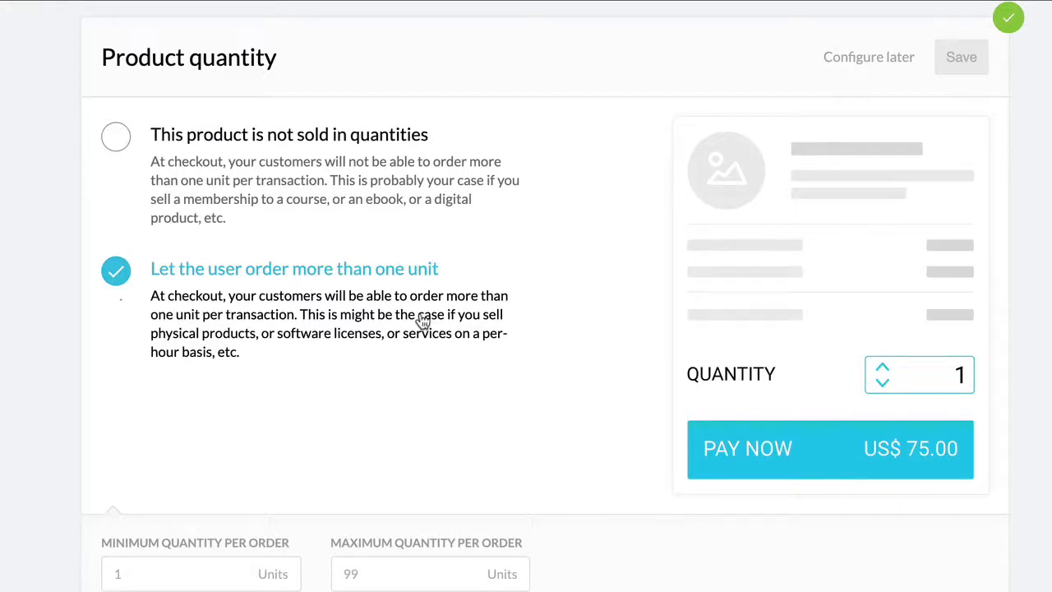
click(354, 181)
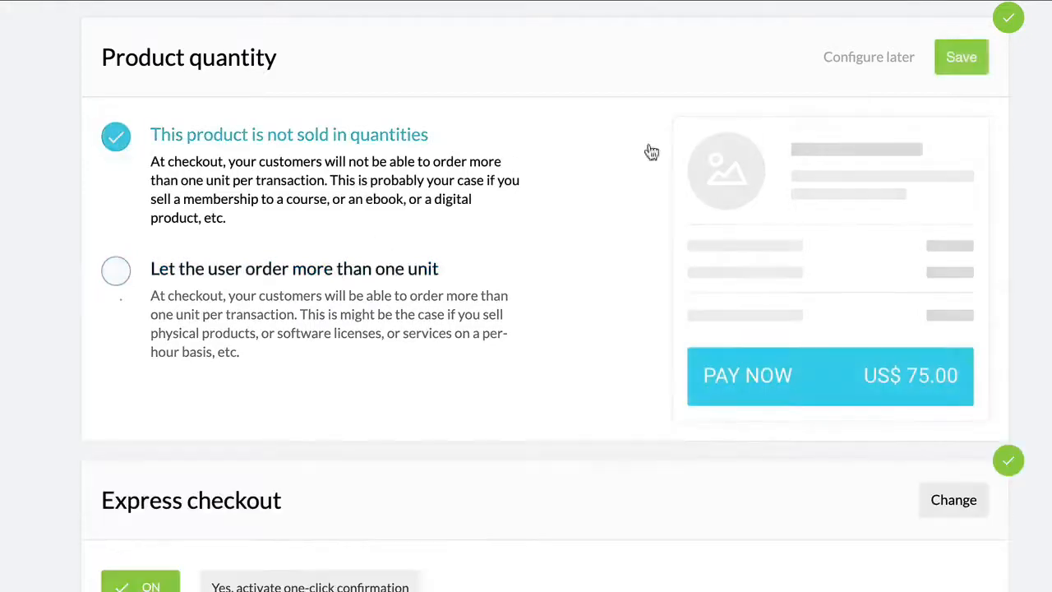
click(963, 53)
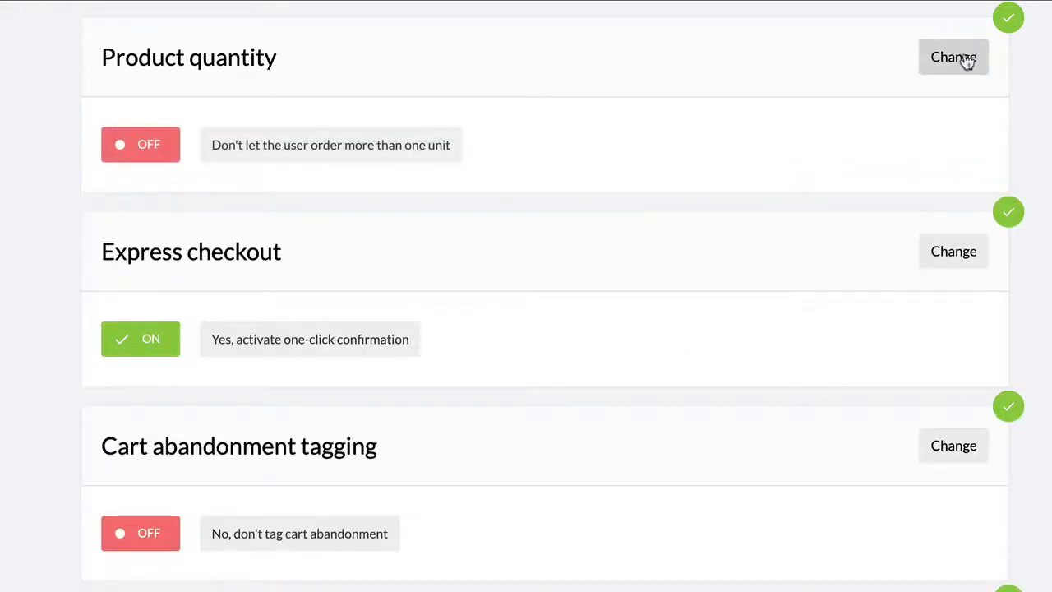
Step: Review the express checkout options and save the setting with one-click confirmation activated
scroll(952, 134, down, 3)
scroll(953, 134, down, 1)
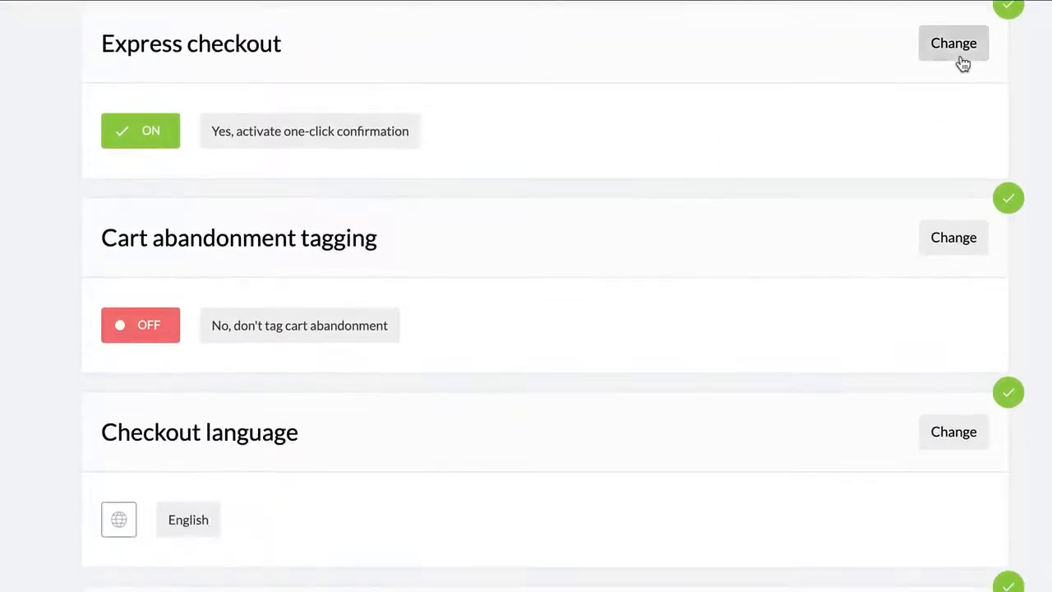
click(957, 49)
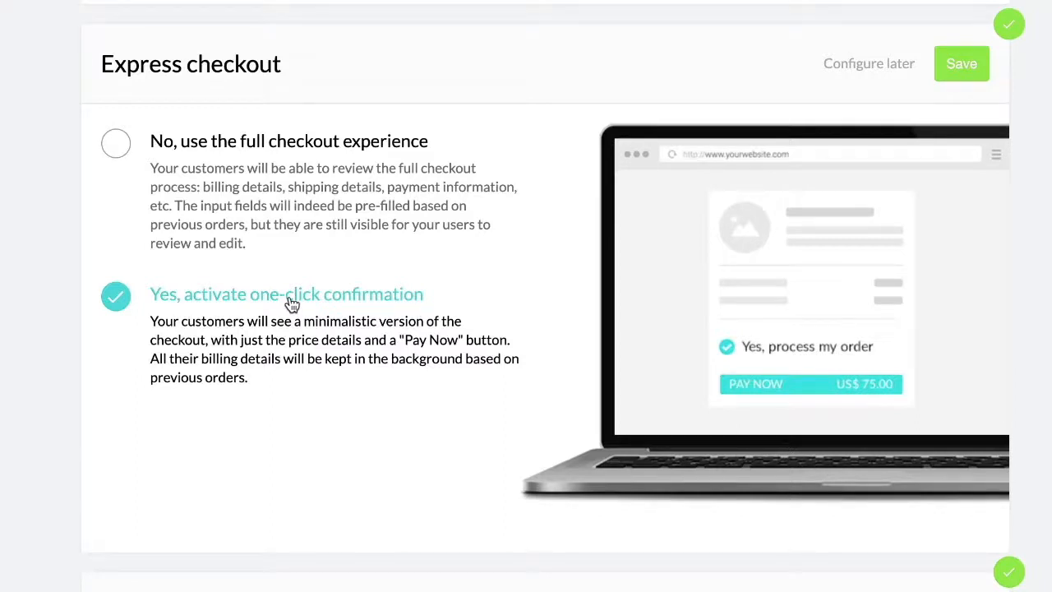
click(960, 70)
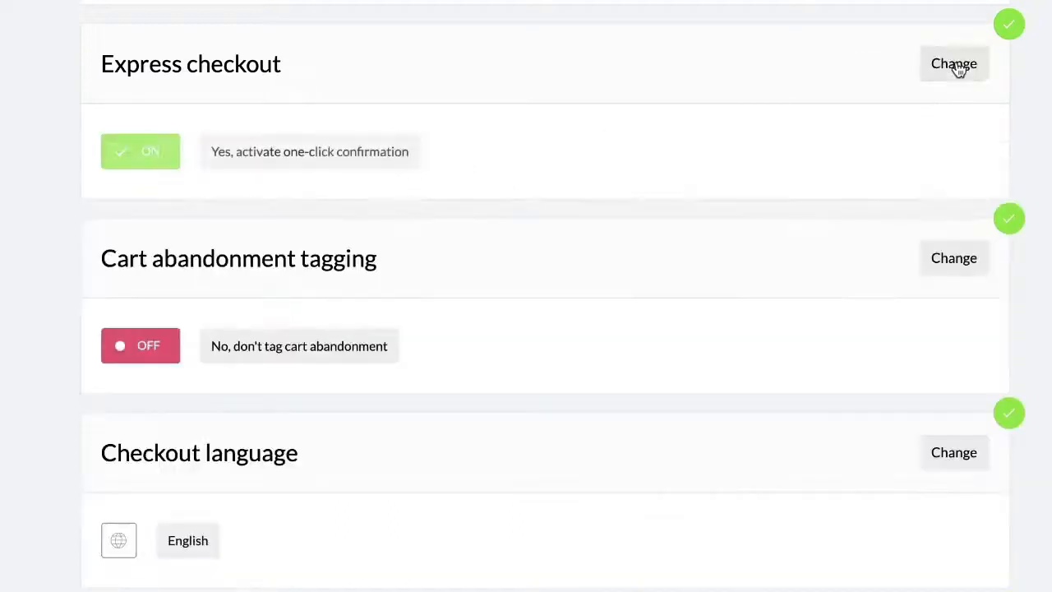
Step: Check the option for tagging visitors who leave, and save cart abandonment tagging as "No, don't tag them if they leave"
click(956, 260)
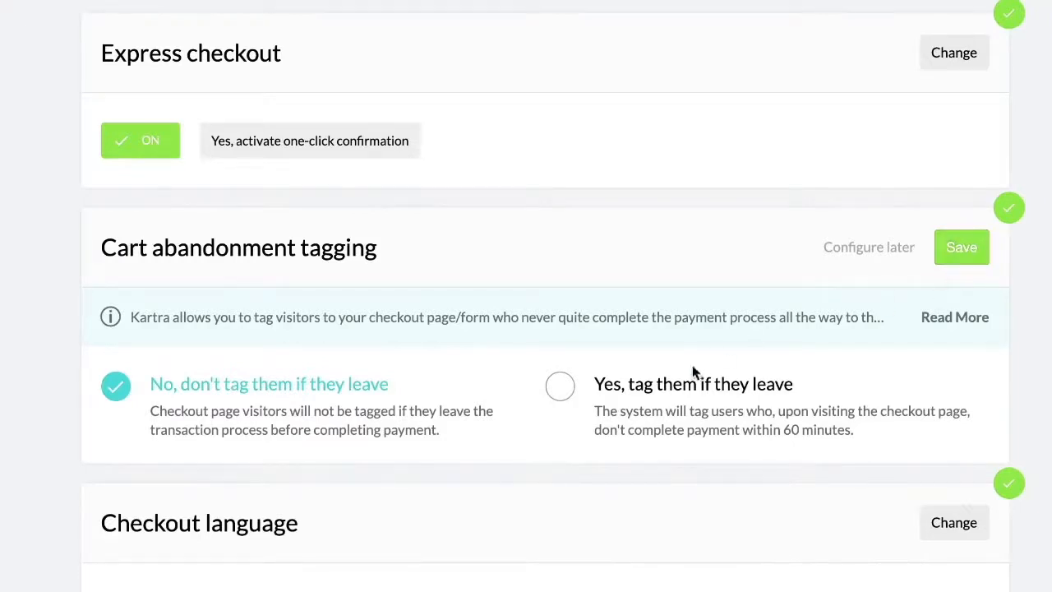
click(693, 386)
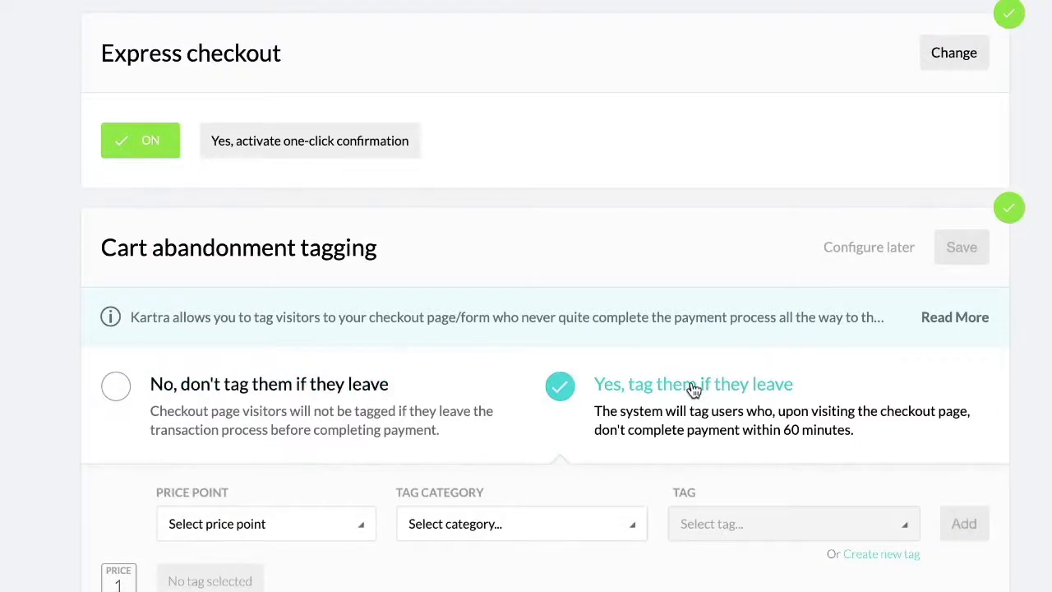
click(345, 388)
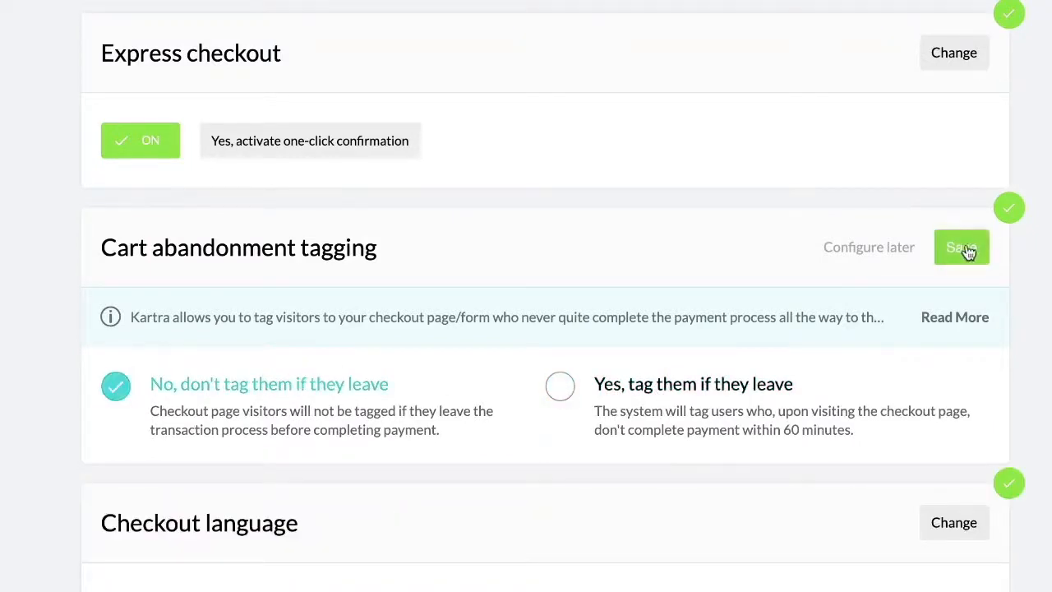
click(968, 251)
Step: Check the dynamic checkout language option, and save the checkout language as fixed English
scroll(866, 369, down, 4)
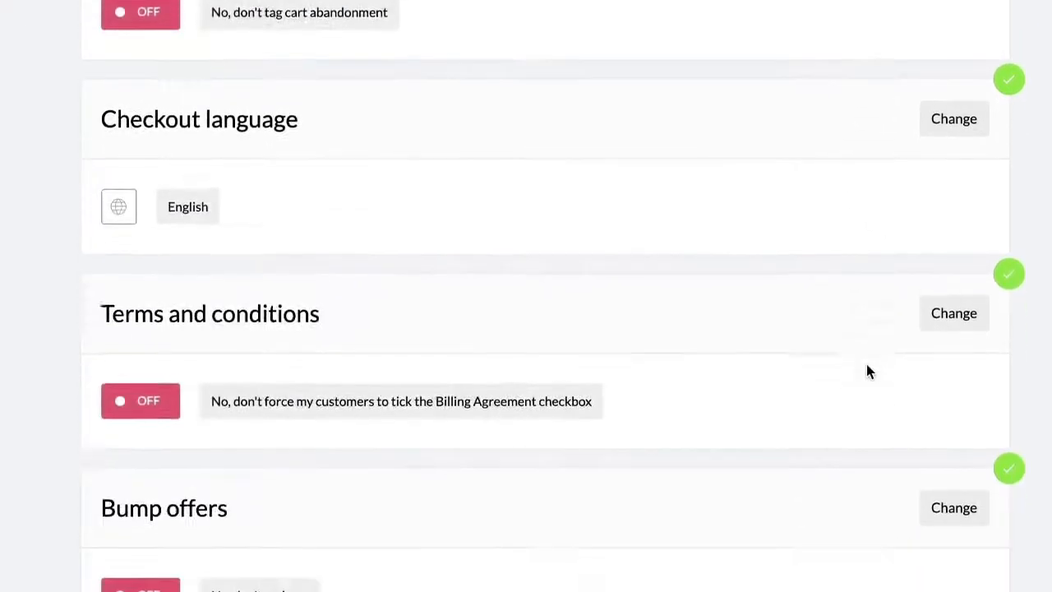
click(965, 66)
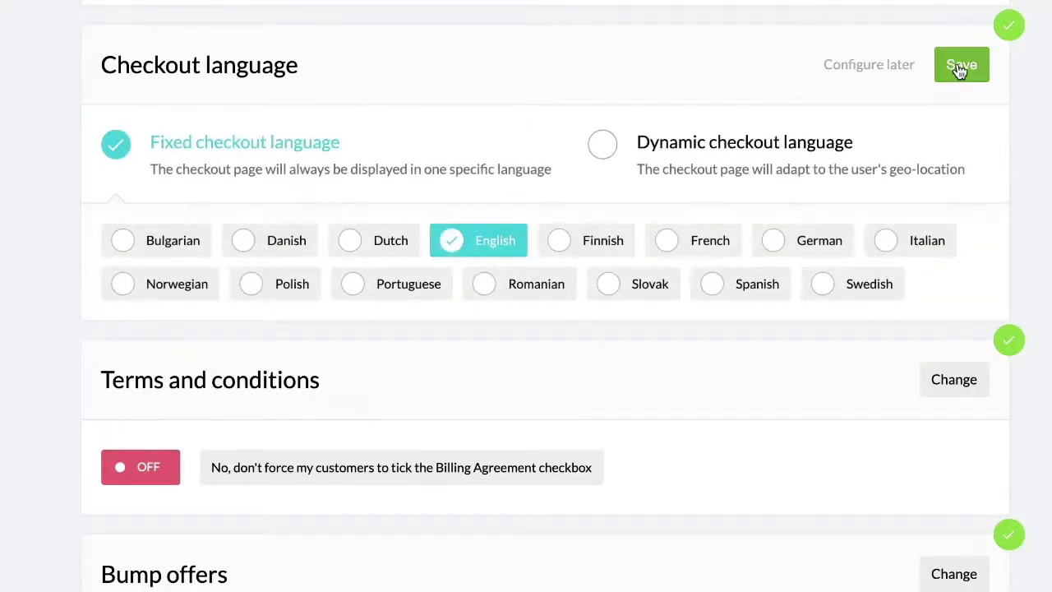
click(602, 149)
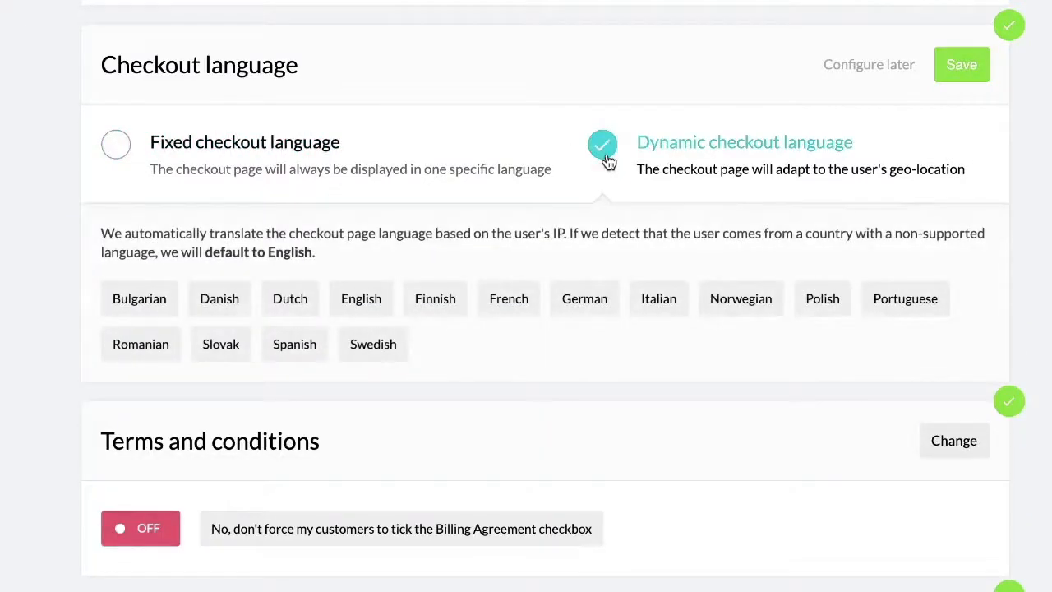
click(310, 144)
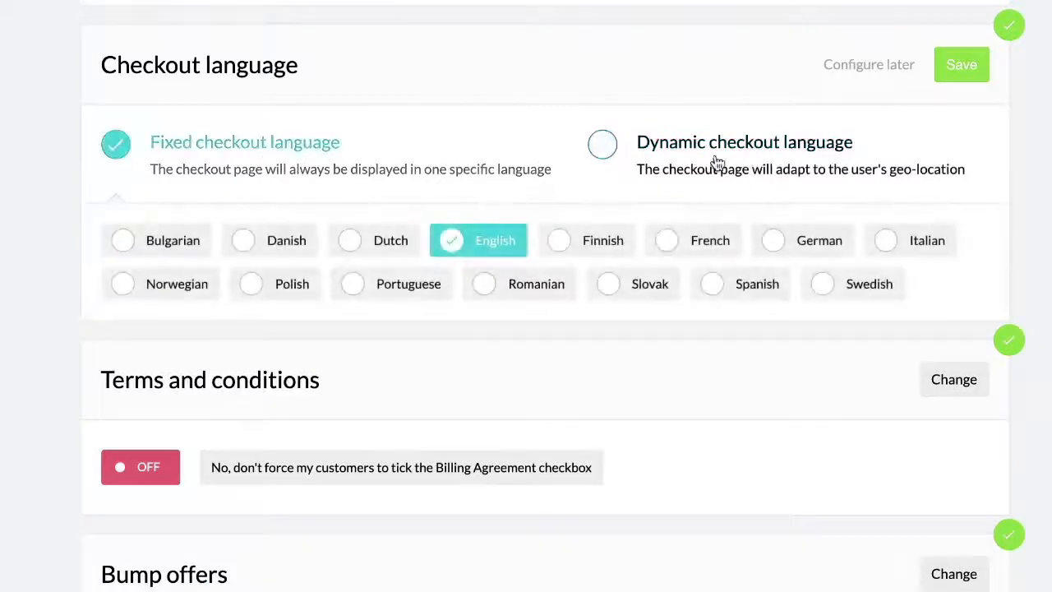
click(960, 65)
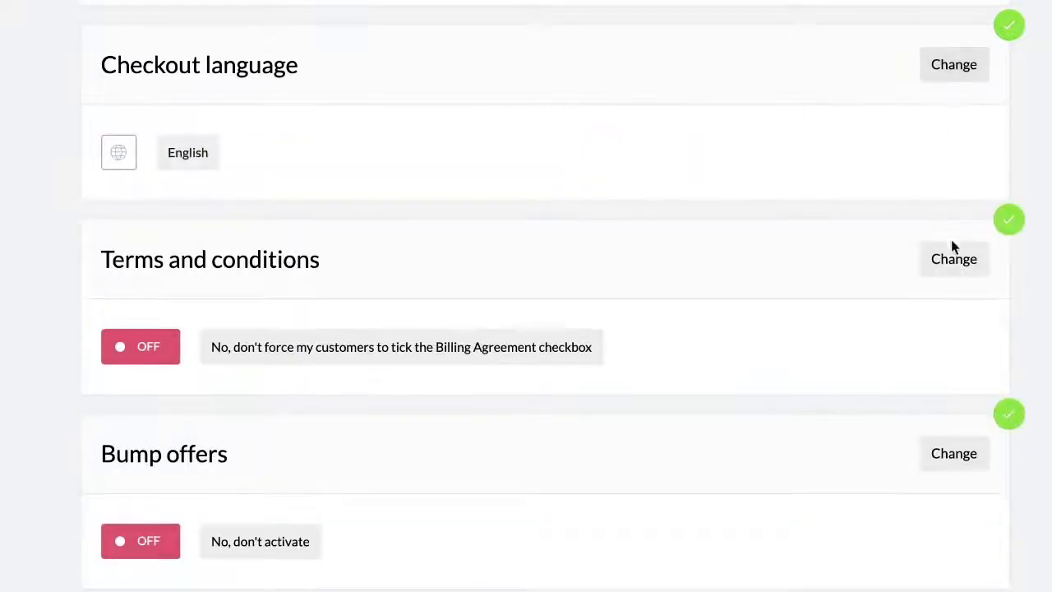
Step: Review the option requiring customers to agree to billing terms, and save the terms and conditions as "No, don't activate"
click(953, 256)
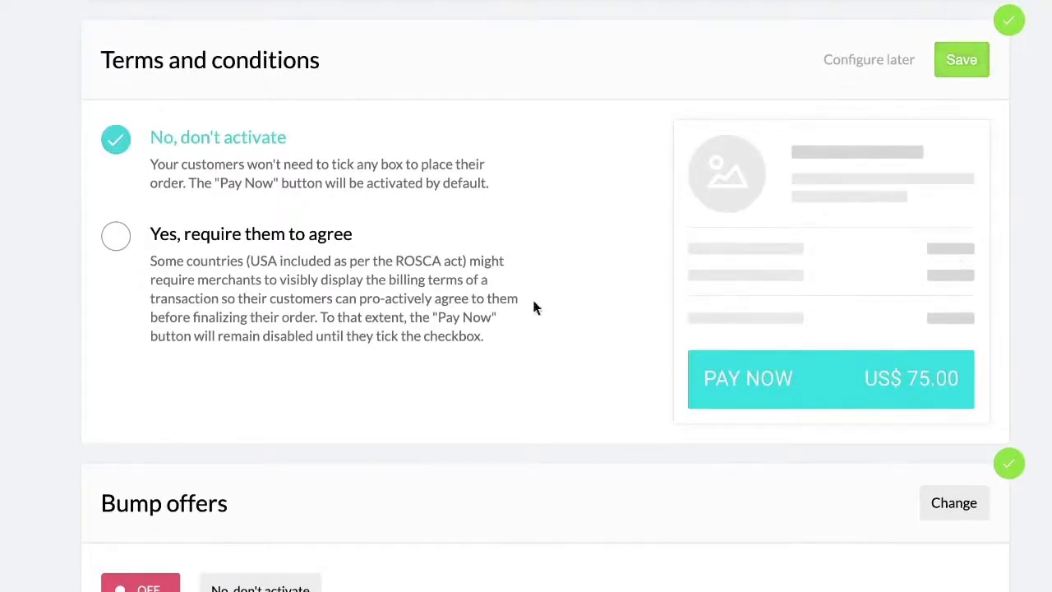
click(296, 313)
scroll(296, 313, down, 3)
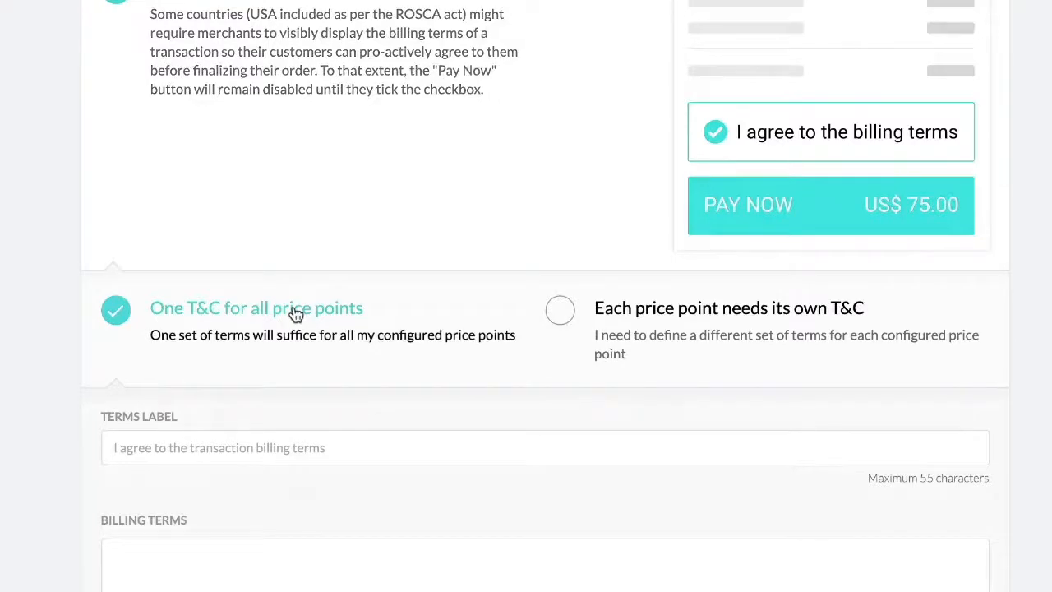
scroll(808, 235, up, 3)
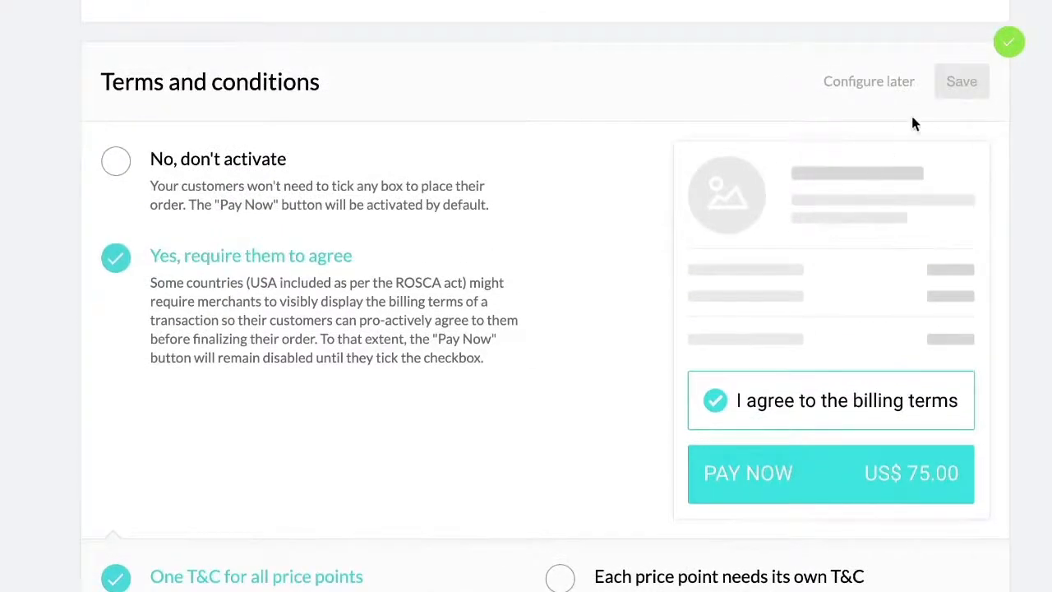
click(312, 183)
click(970, 85)
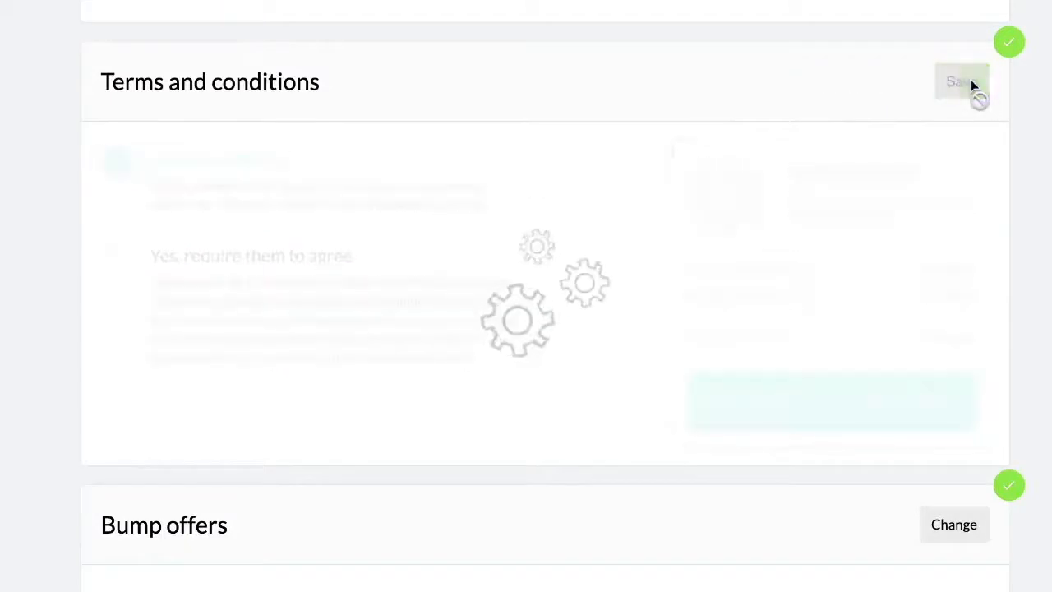
Step: Open the product's bump offers setting for editing
click(955, 278)
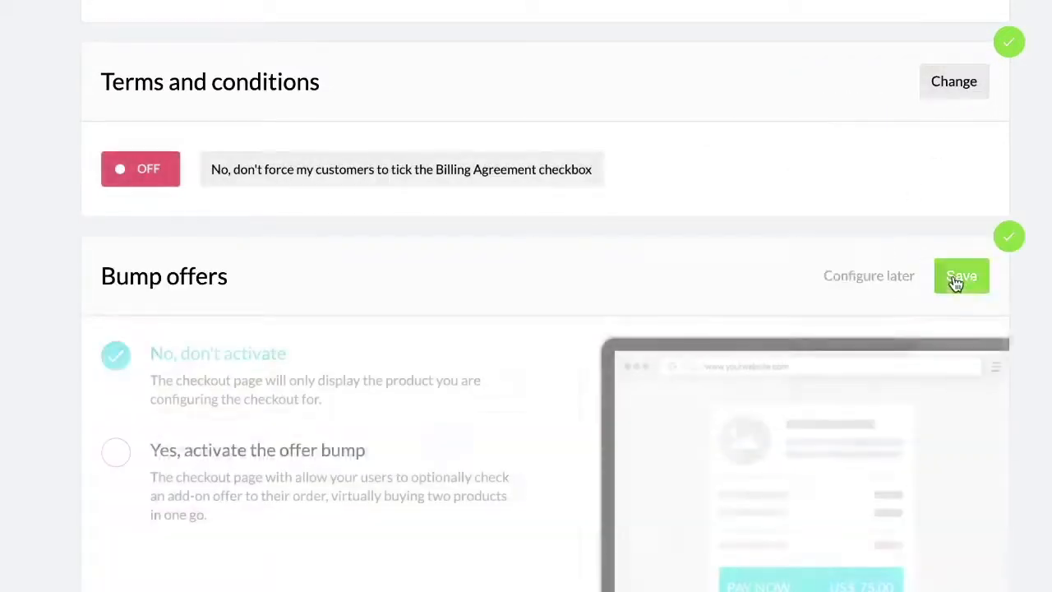